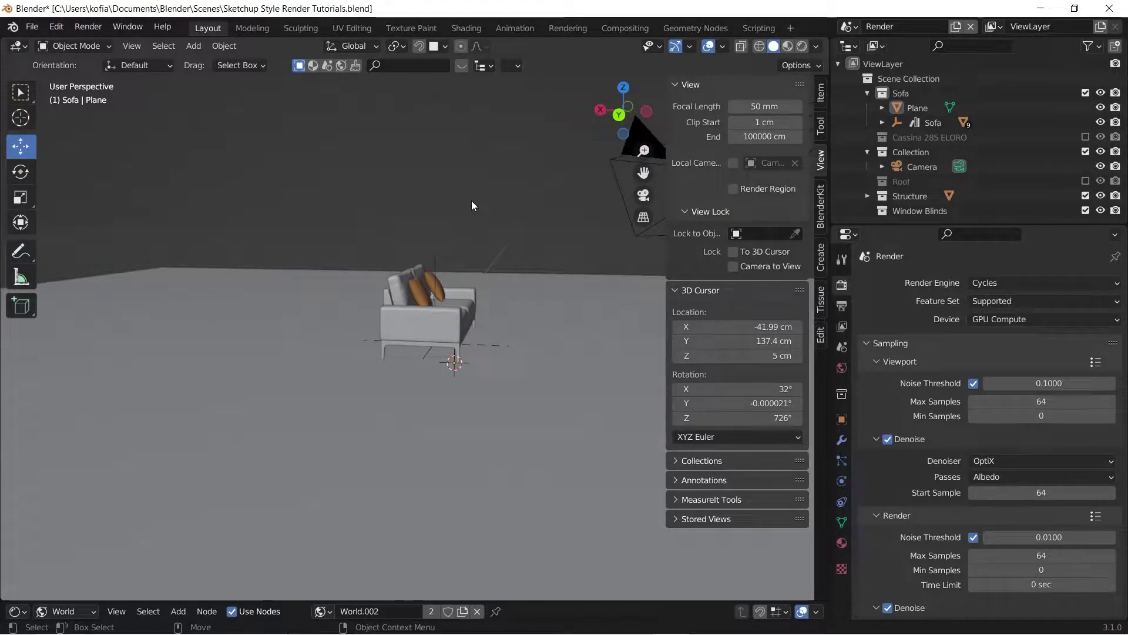
- Orbit the viewport to look at the sofa from the front
mouse_move(461, 238)
middle_down()
mouse_move(397, 314)
mouse_move(357, 330)
mouse_move(393, 351)
mouse_move(414, 291)
mouse_move(508, 282)
mouse_move(473, 280)
mouse_move(456, 241)
middle_up()
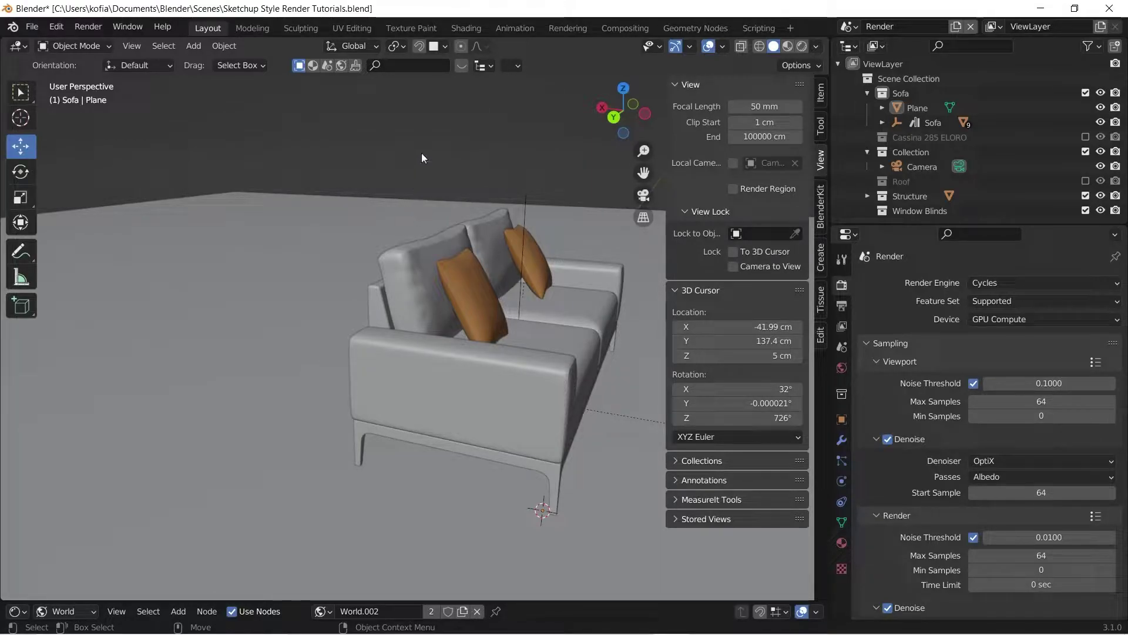
middle_drag(421, 157, 337, 224)
- Render the sofa image, close it, then reopen the last render with View Render
click(86, 33)
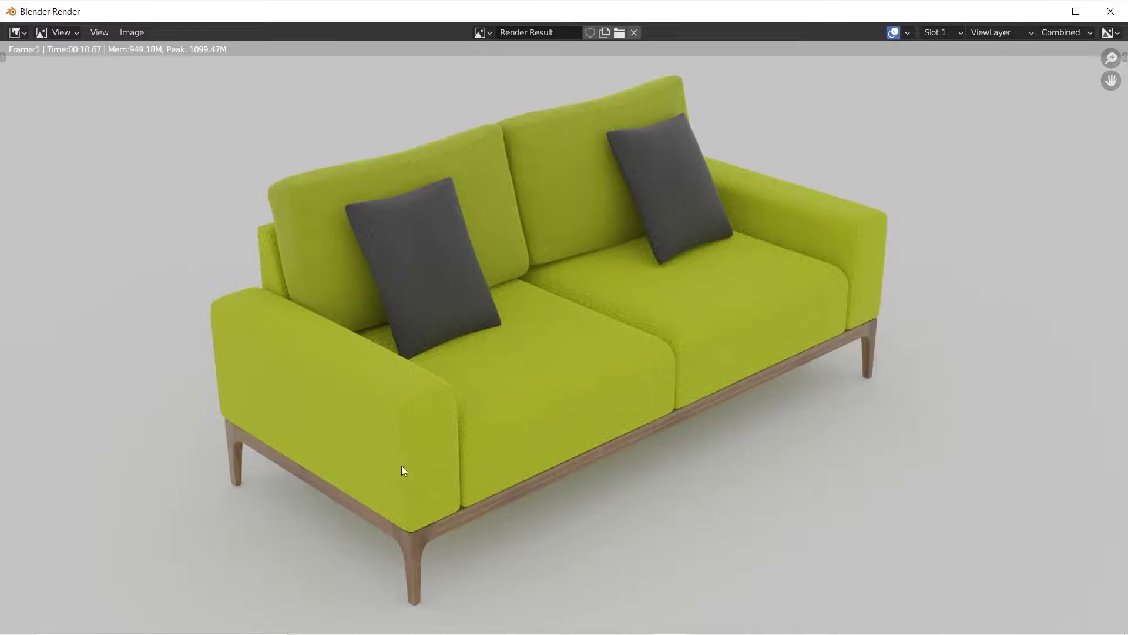
click(1110, 11)
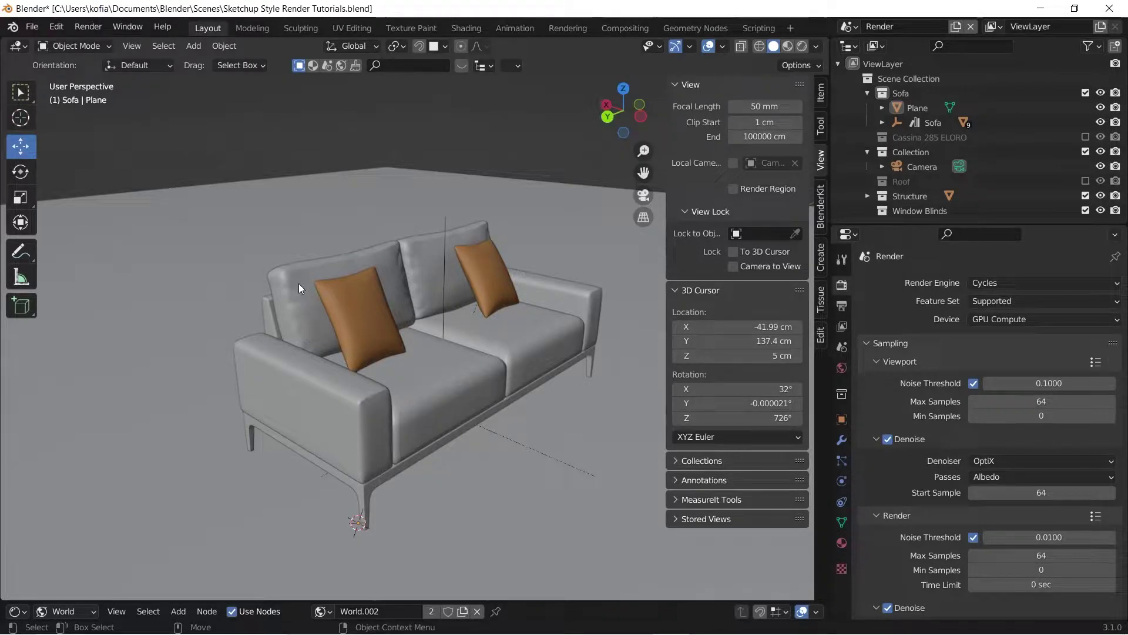
middle_drag(294, 309, 353, 305)
click(80, 27)
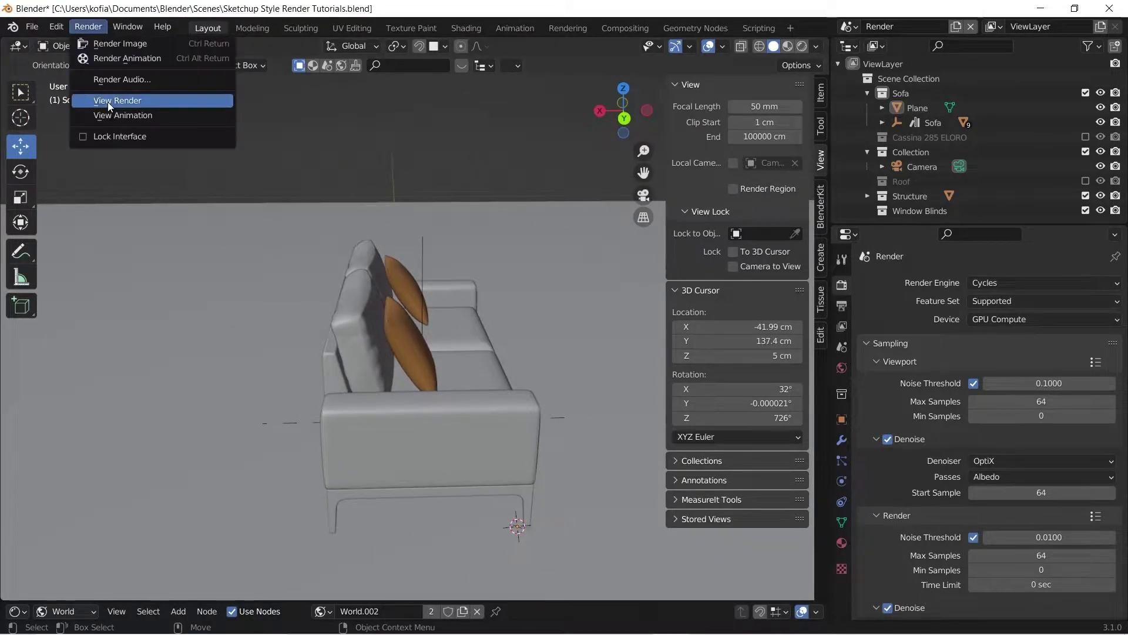
key(Return)
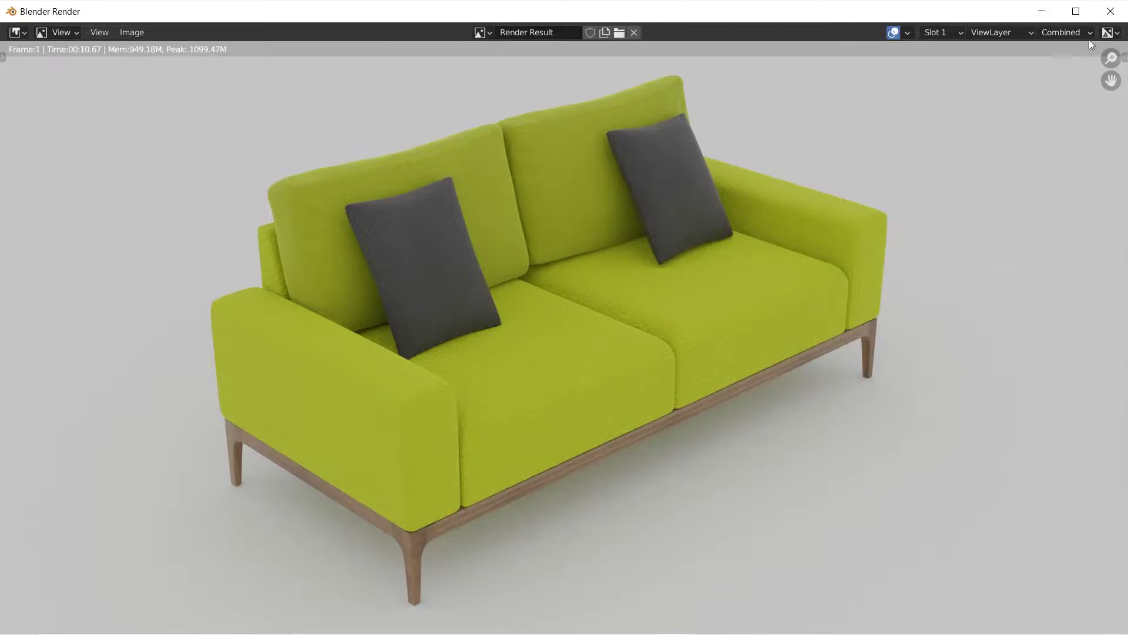
- Close the render window and add a Sun light raised high above the sofa along Z
click(1110, 12)
click(193, 46)
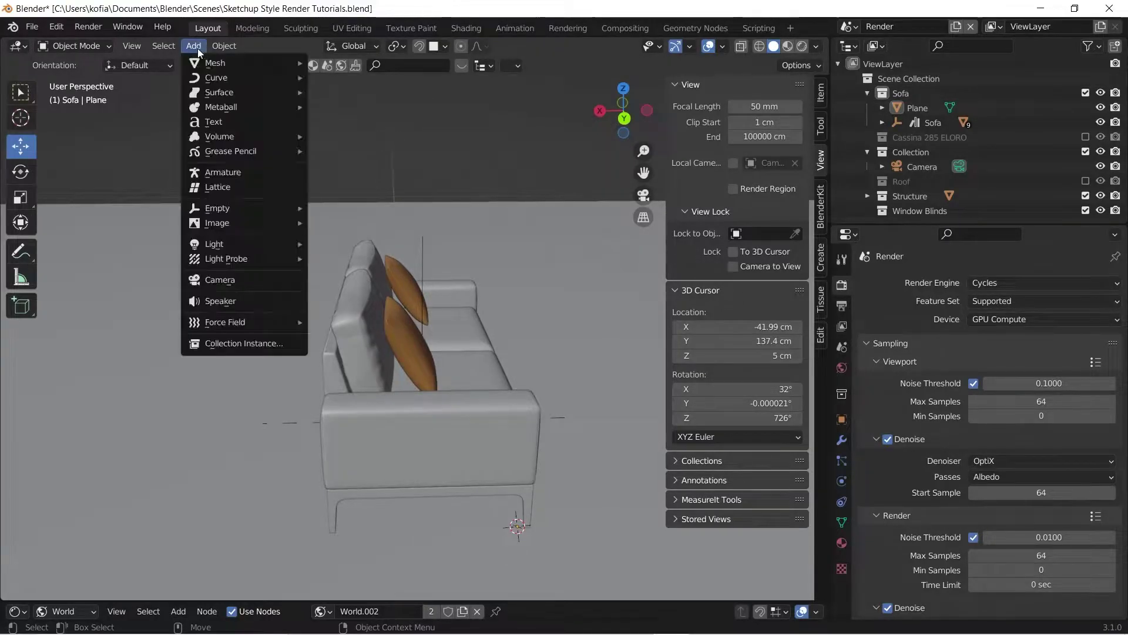
mouse_move(246, 244)
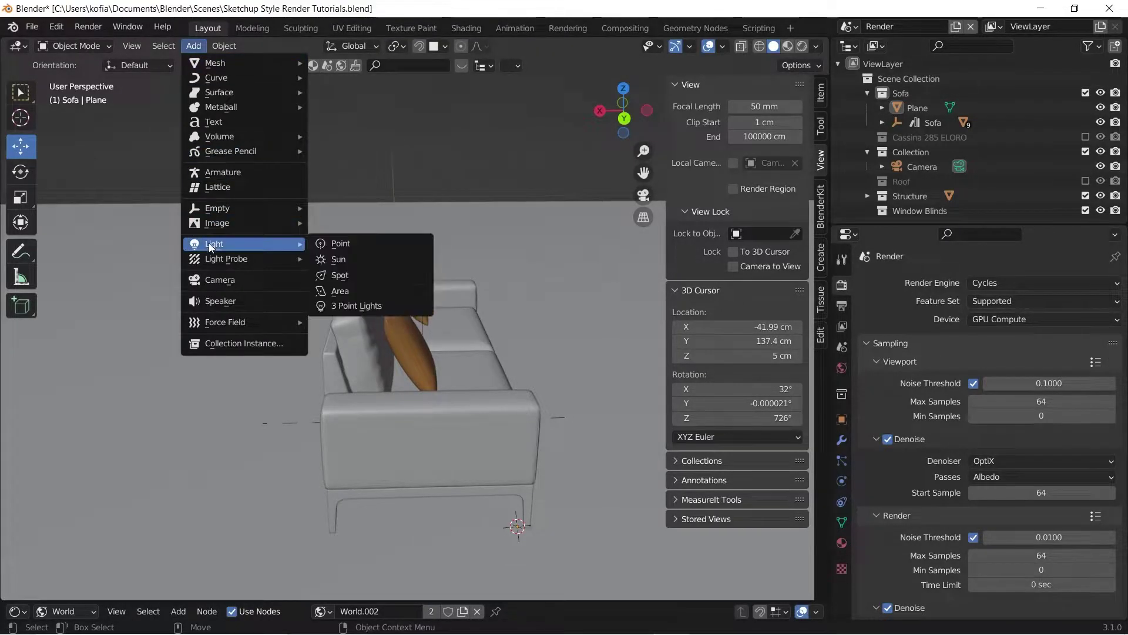
click(423, 316)
scroll(459, 295, down, 4)
key(g)
key(z)
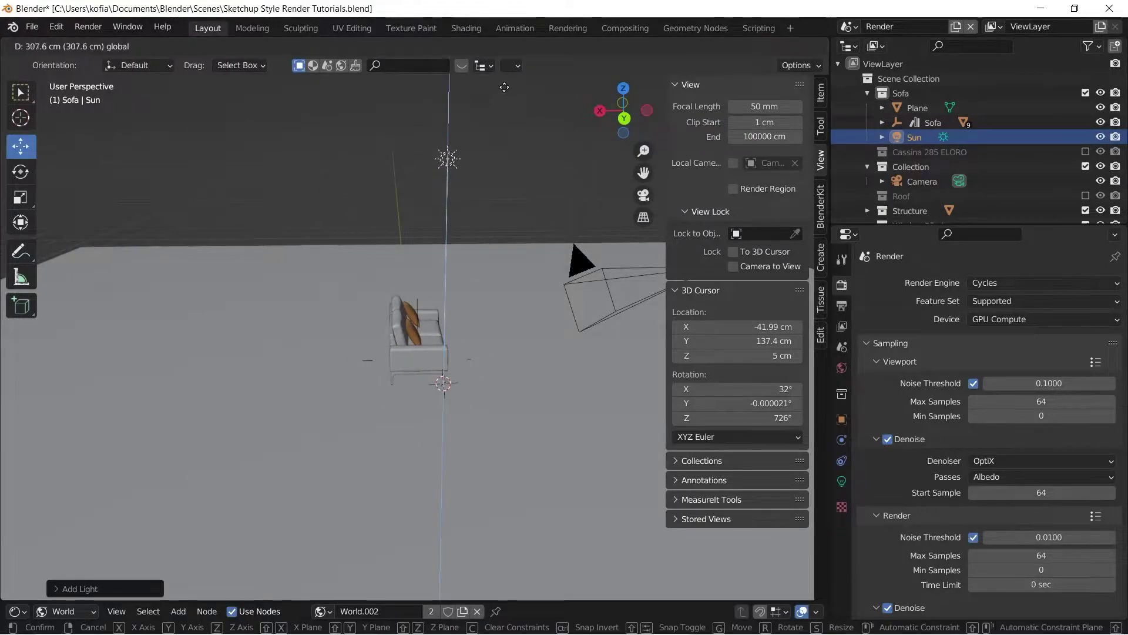
click(443, 559)
- Deselect the sun light and tilt the view to look down on the sofa
middle_drag(373, 401, 285, 383)
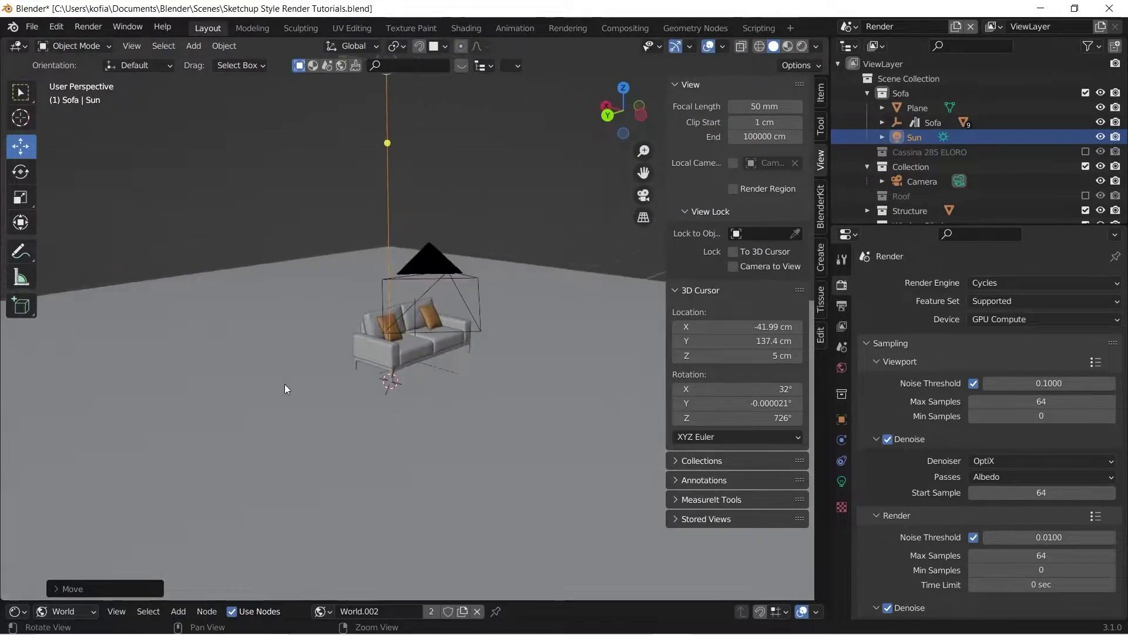
scroll(294, 383, up, 8)
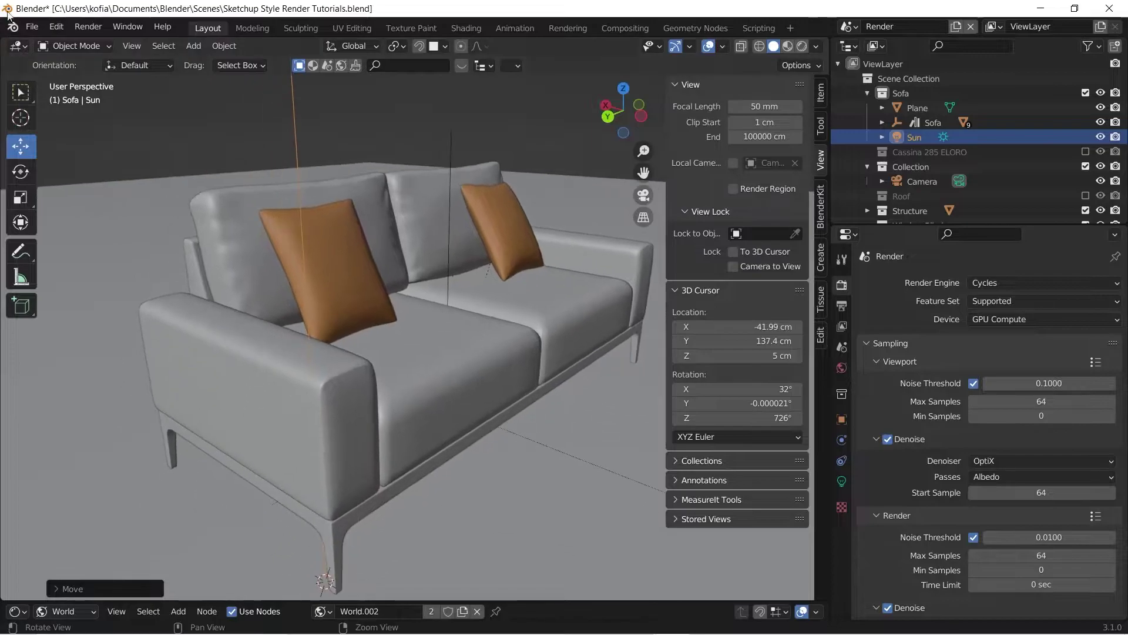
click(213, 87)
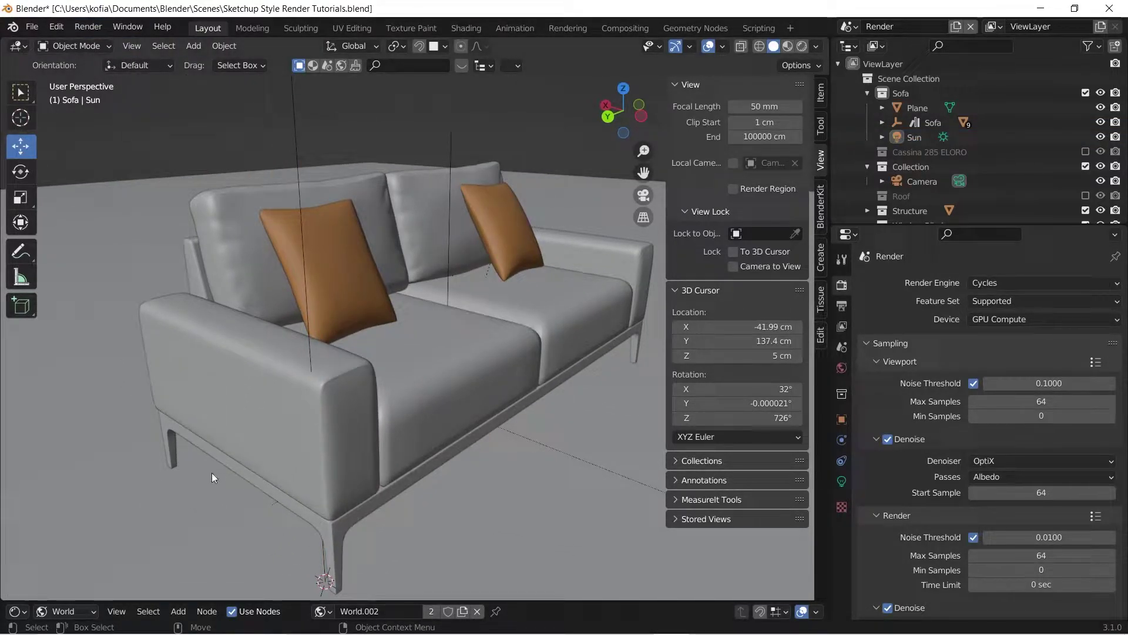
scroll(364, 296, down, 2)
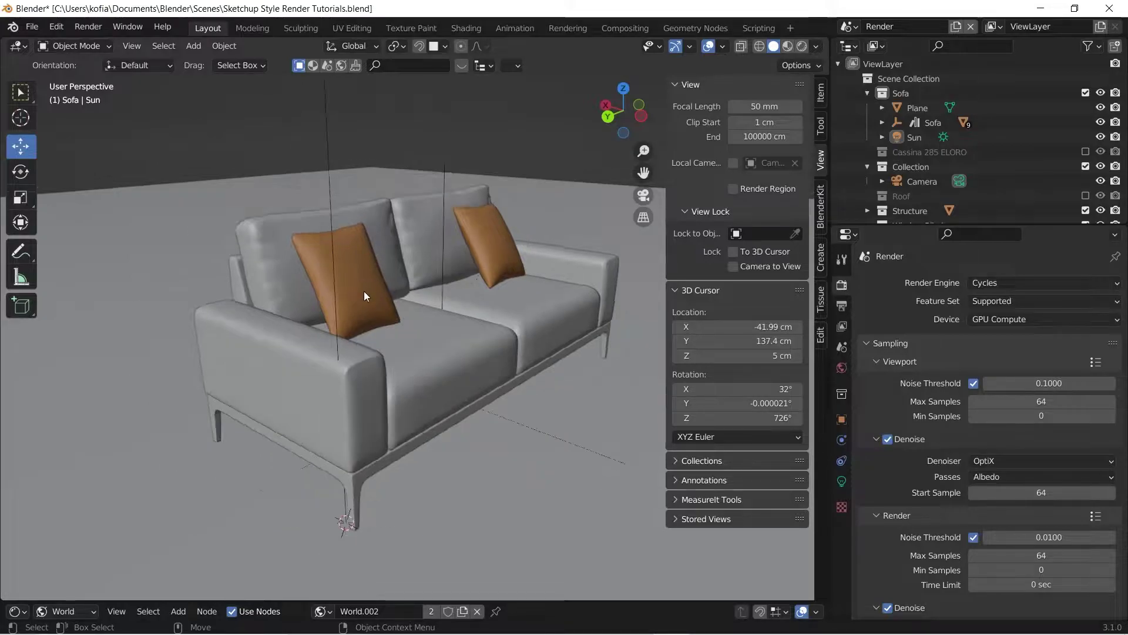
middle_drag(364, 291, 407, 368)
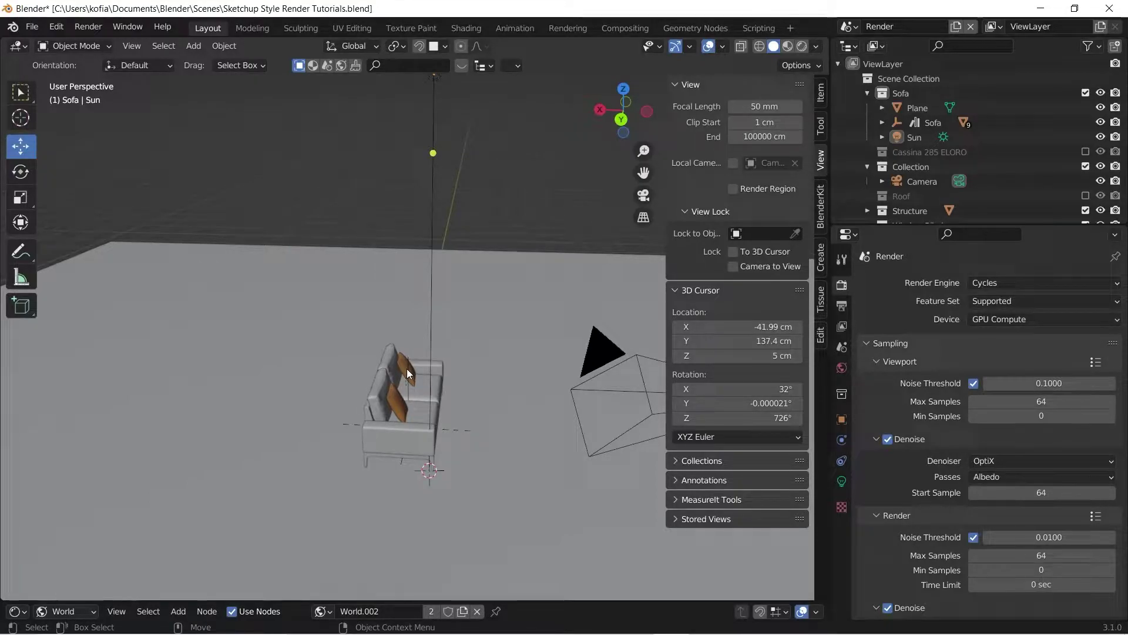
- Switch the render engine to Eevee and enable Freestyle line rendering
click(996, 281)
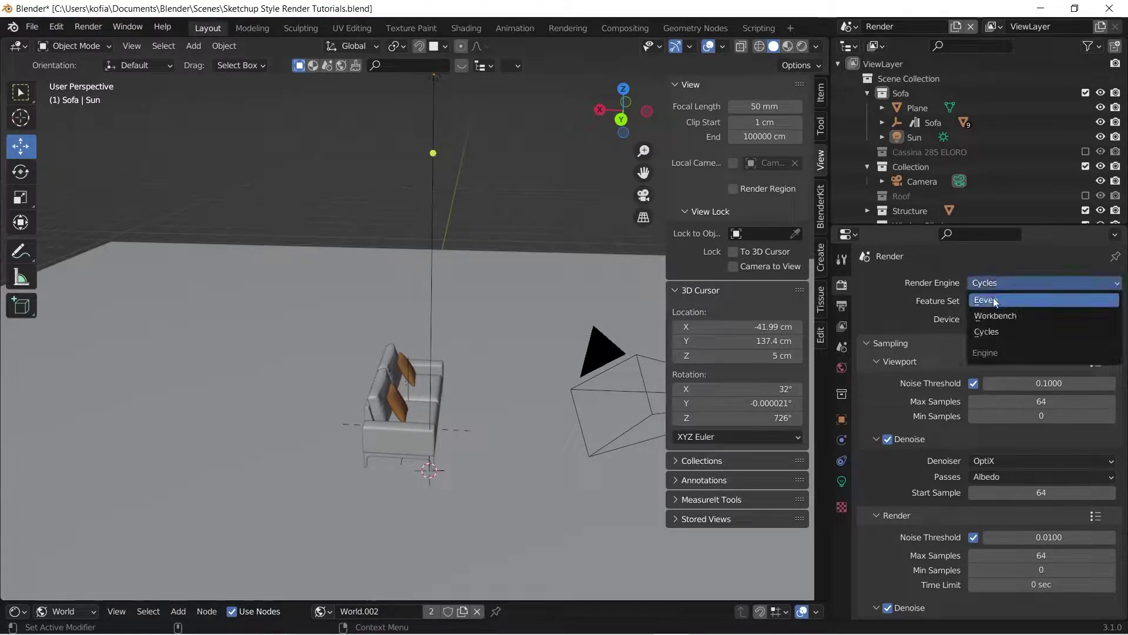
click(989, 299)
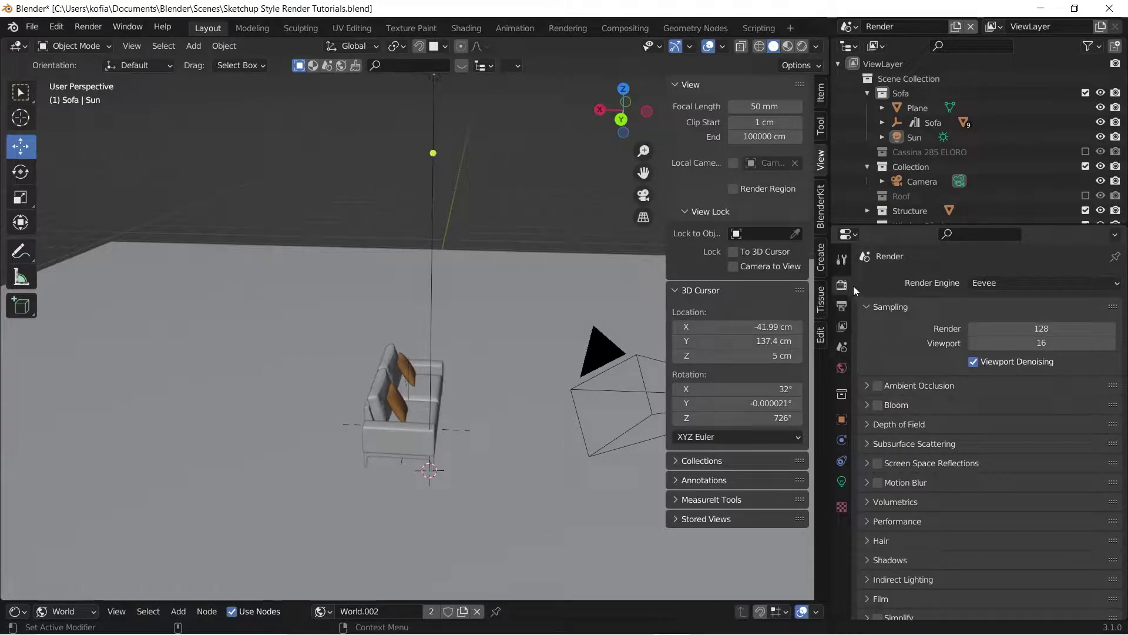
middle_drag(366, 362, 277, 276)
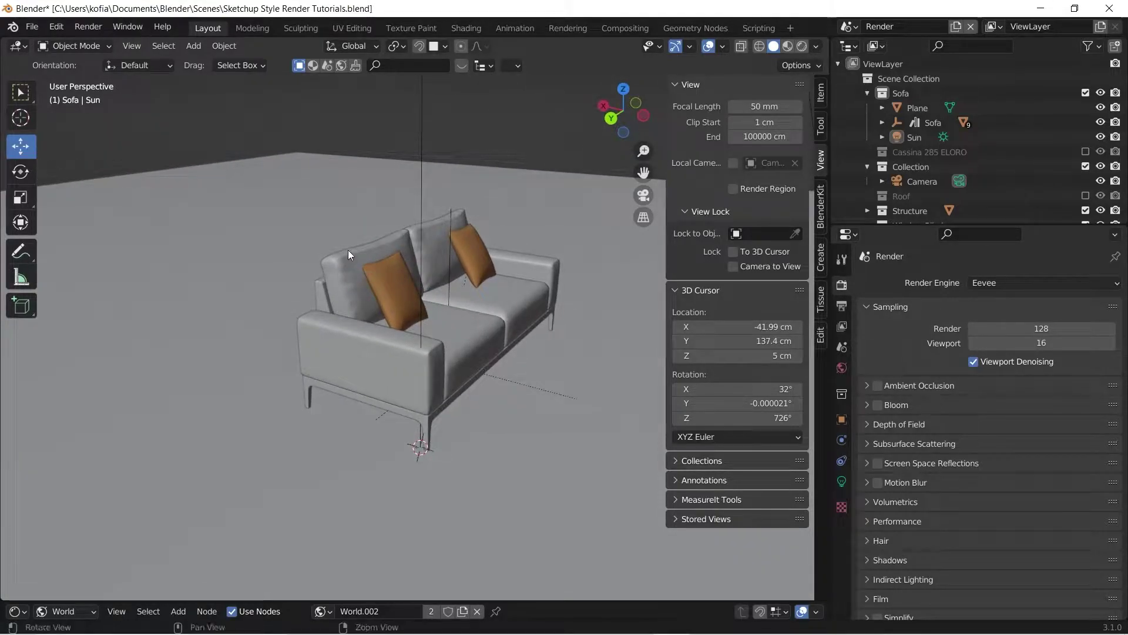
middle_drag(348, 249, 368, 270)
scroll(862, 390, down, 4)
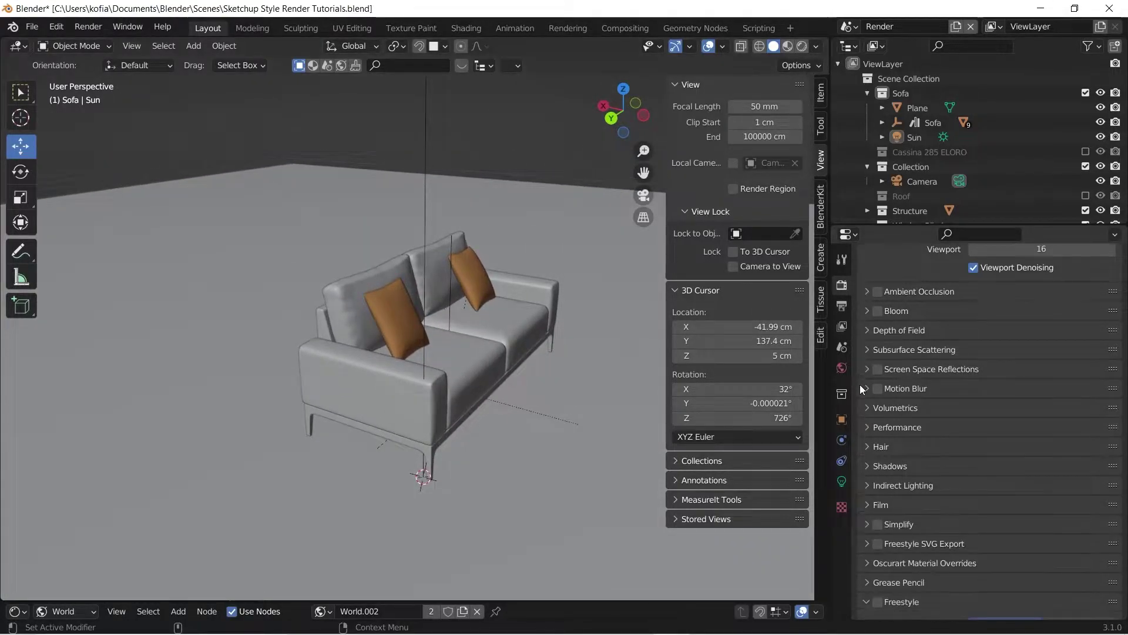
scroll(862, 389, down, 2)
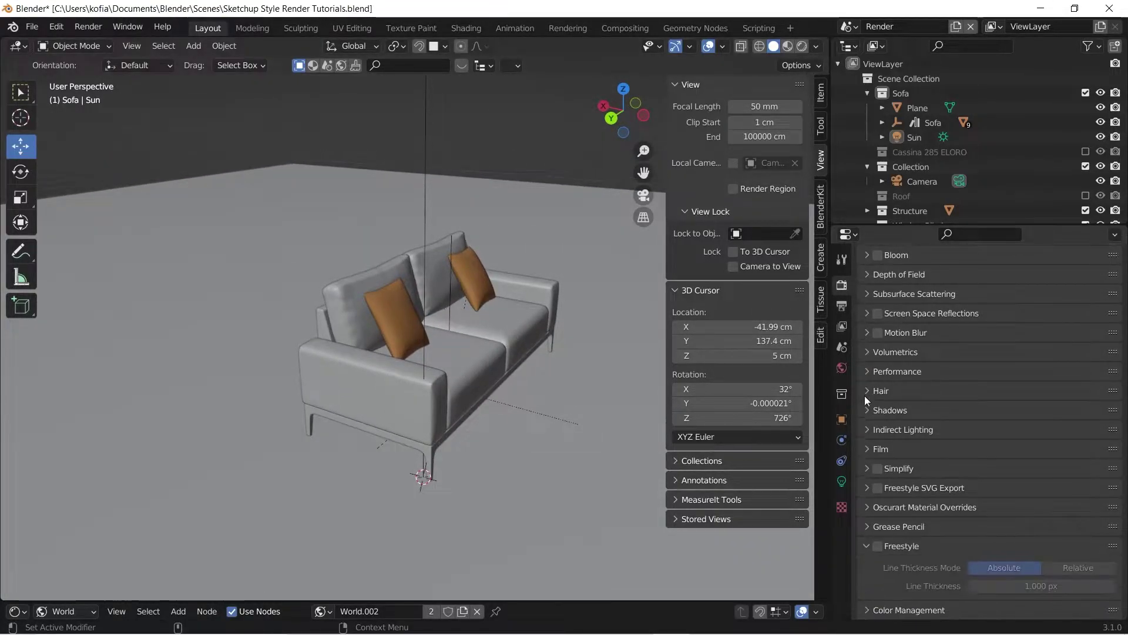
click(880, 548)
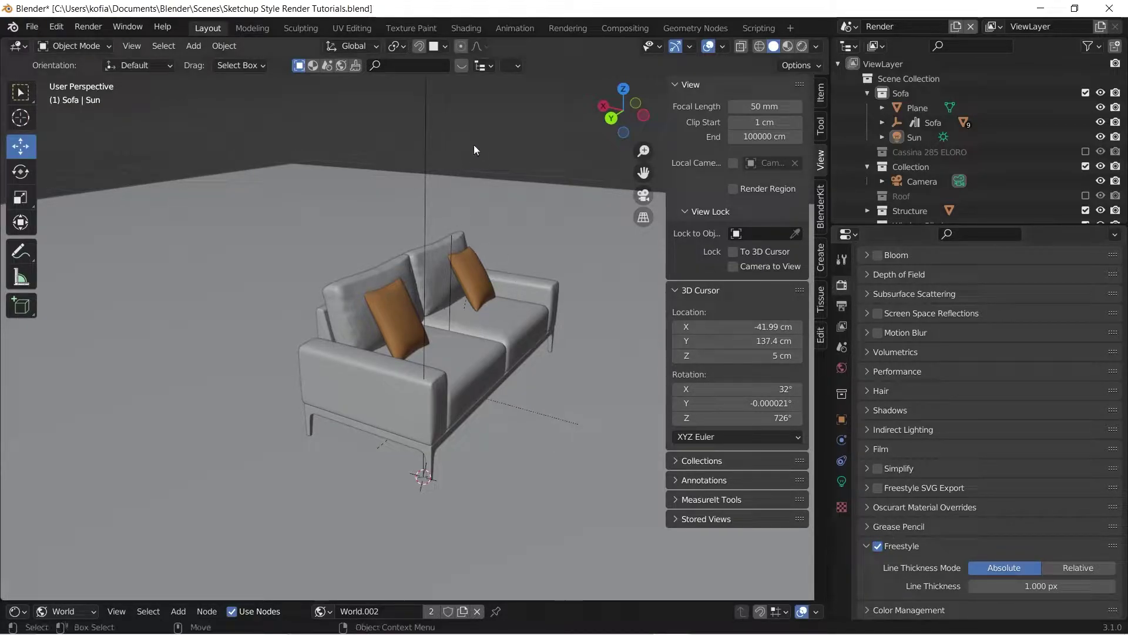
- Set the Eevee render samples to 64
middle_drag(474, 144, 478, 309)
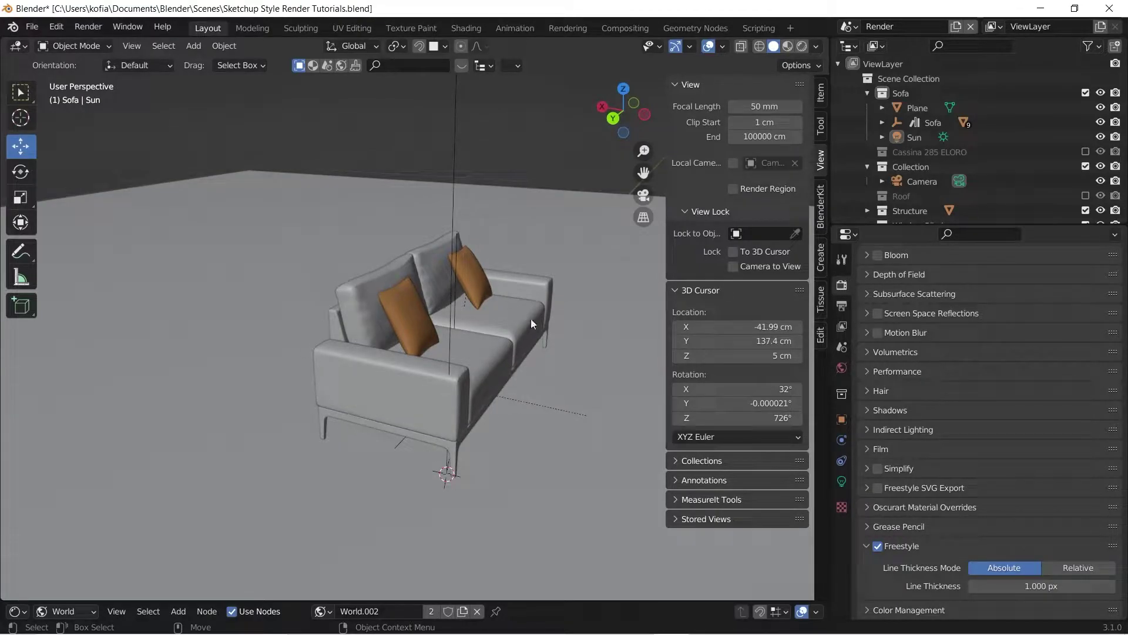
middle_drag(467, 259, 438, 295)
scroll(896, 323, up, 4)
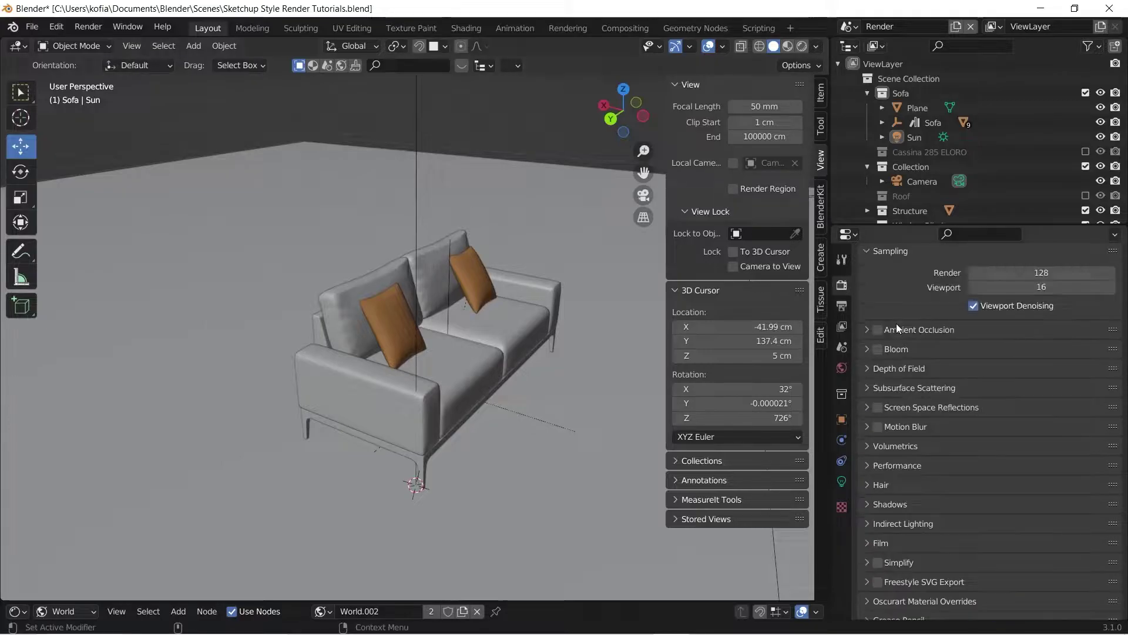
scroll(897, 323, up, 2)
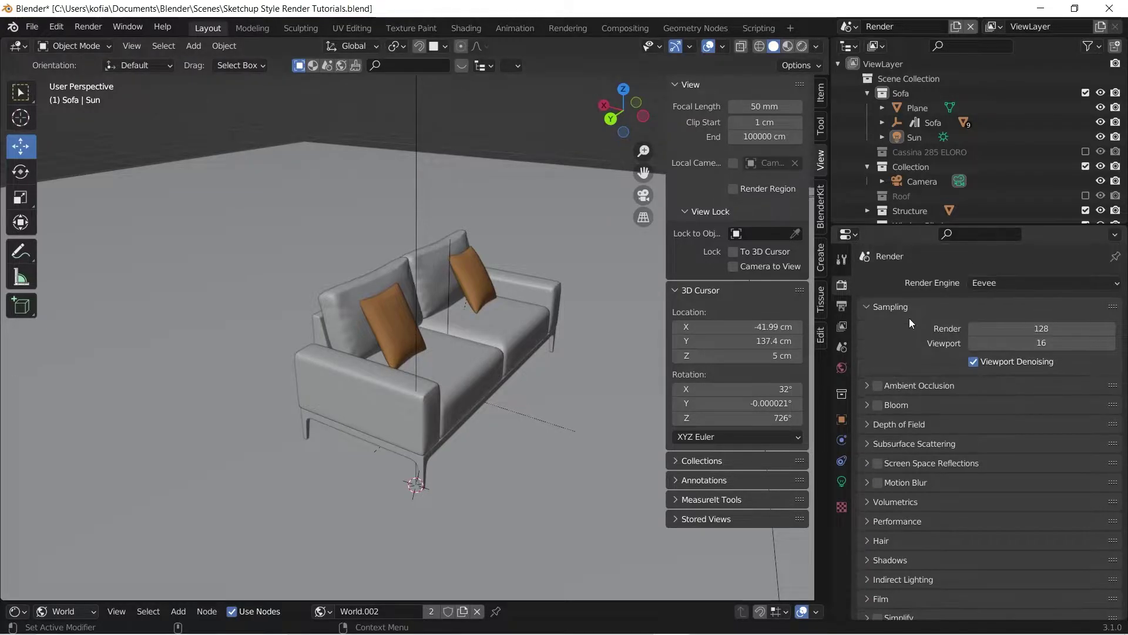
click(1004, 322)
text(64)
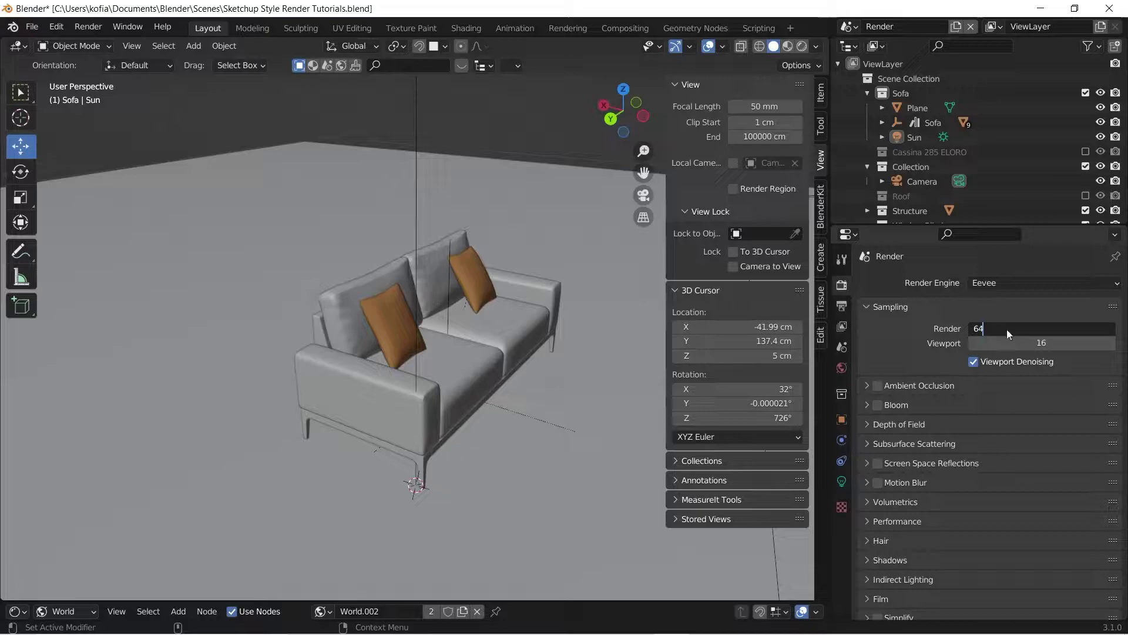
key(Return)
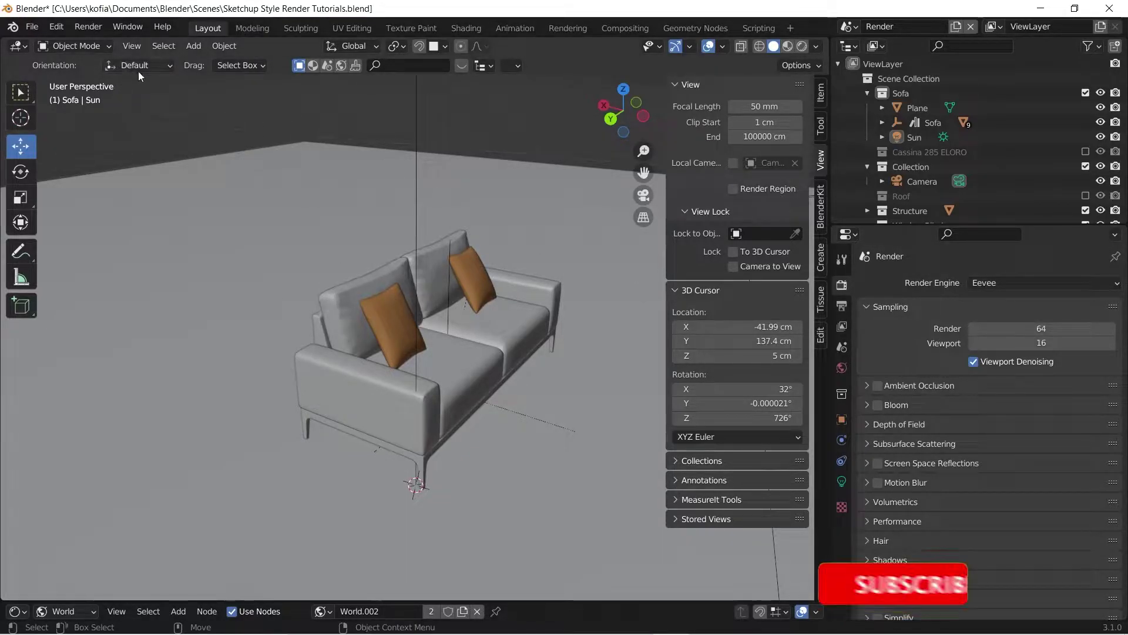
middle_drag(561, 157, 752, 389)
- Check the Sun's light settings, then render the outlined sofa and close the render window
click(416, 265)
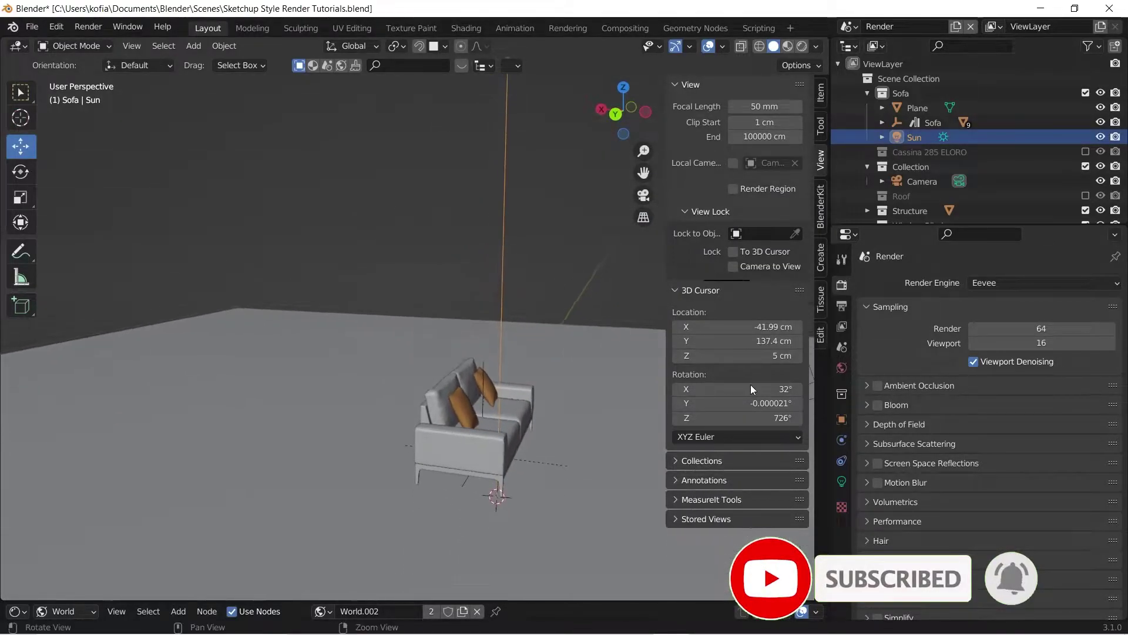
click(841, 481)
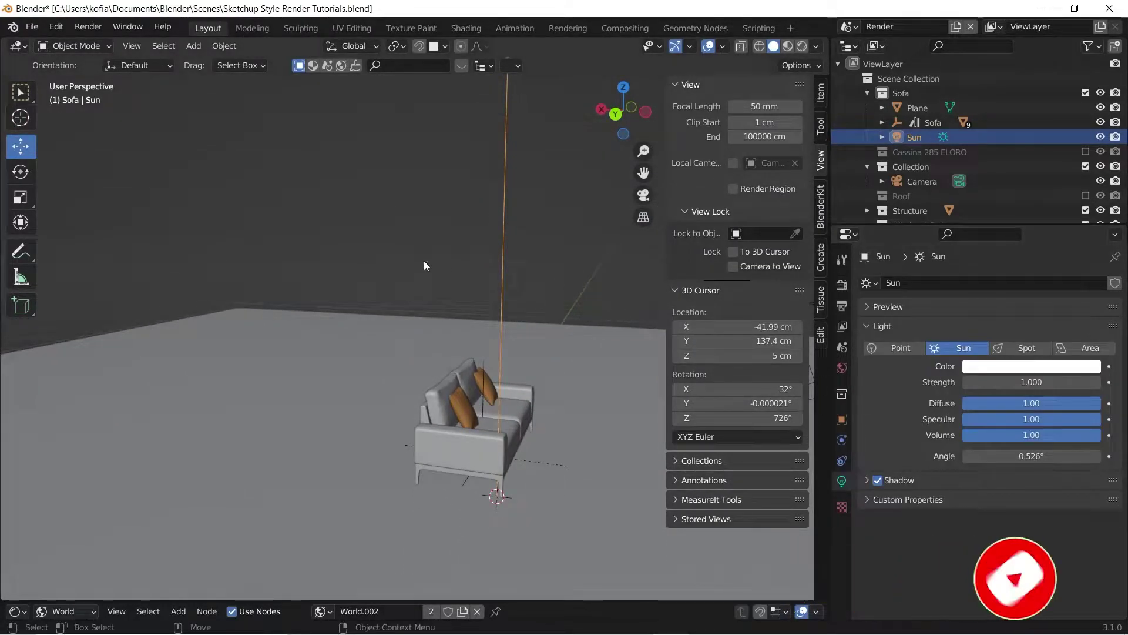
click(358, 306)
middle_drag(358, 305, 332, 188)
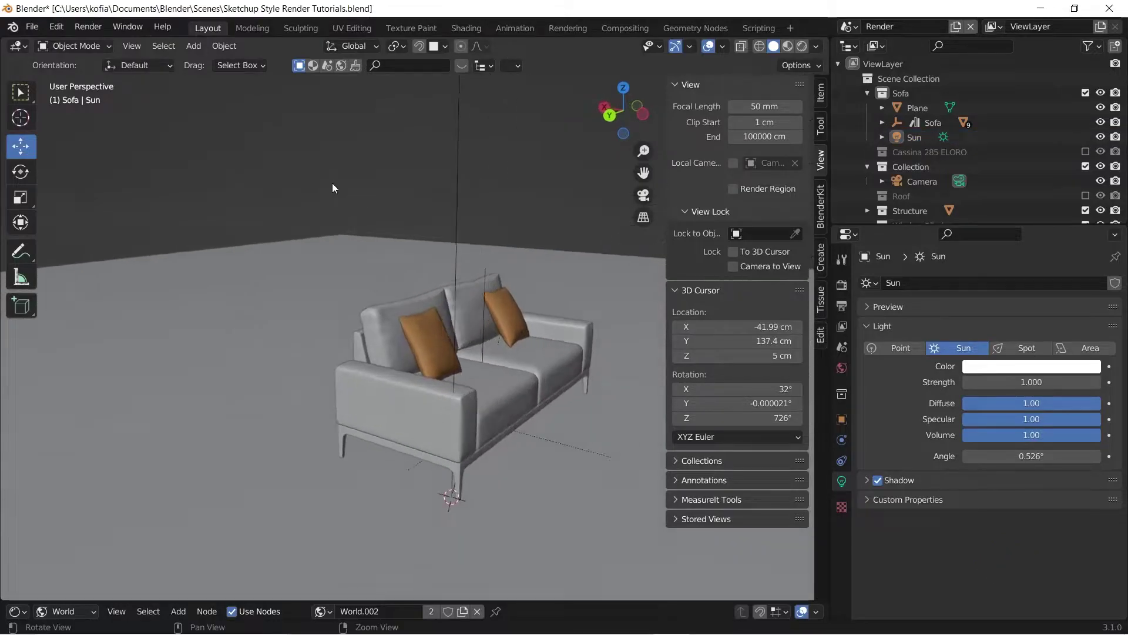
click(88, 26)
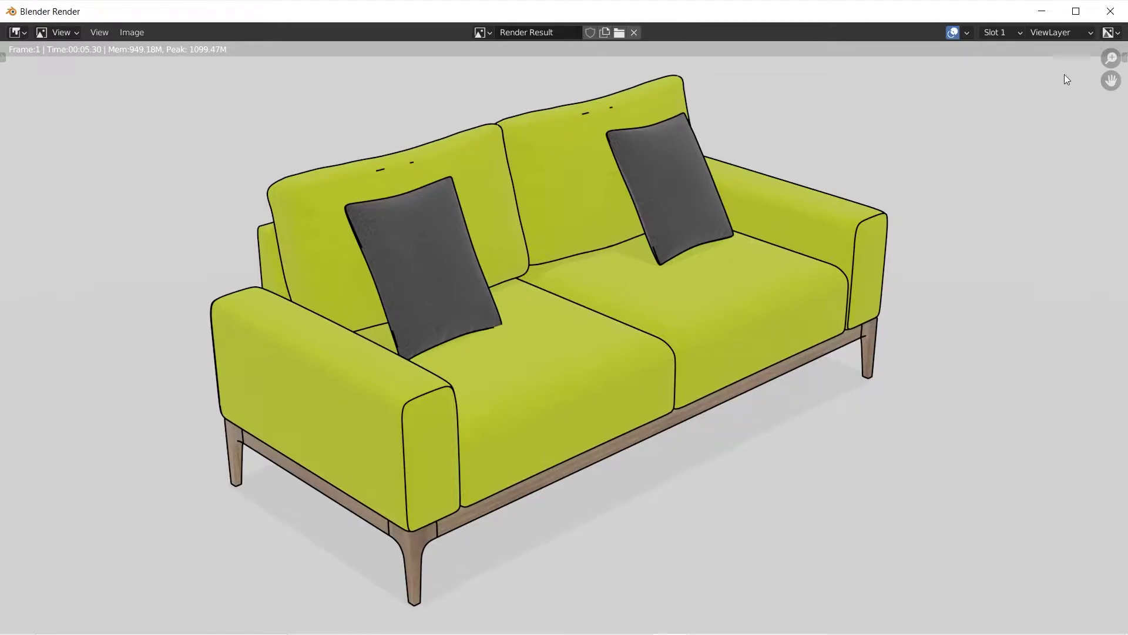
click(1110, 12)
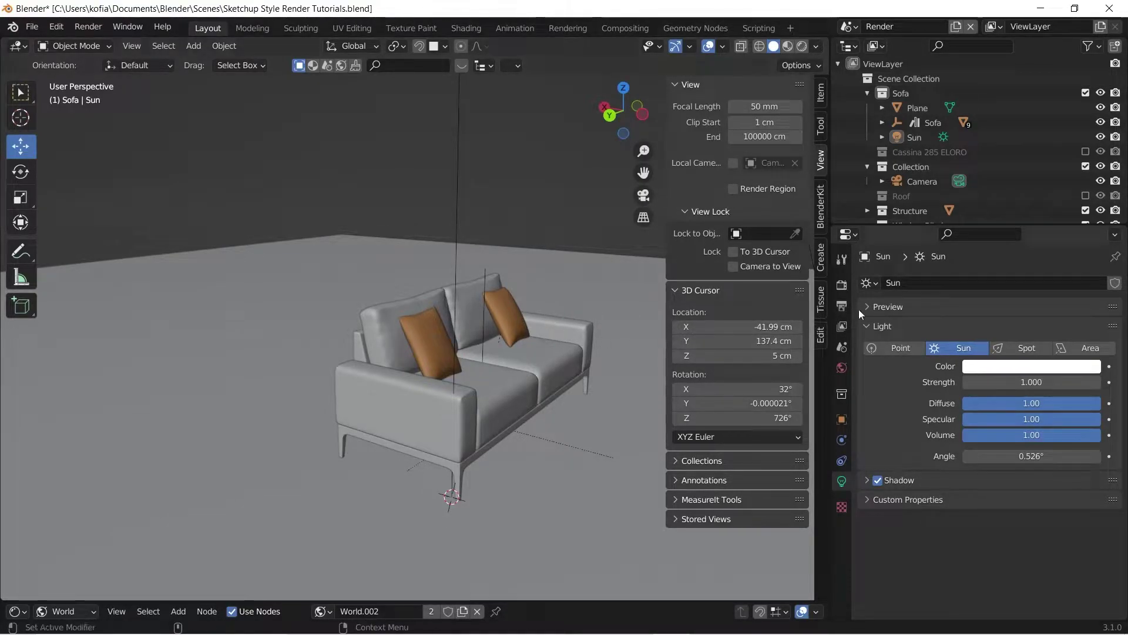
- Collapse the View Layer, Passes and SVG Export panels and untick Crease in Freestyle edge types
click(841, 325)
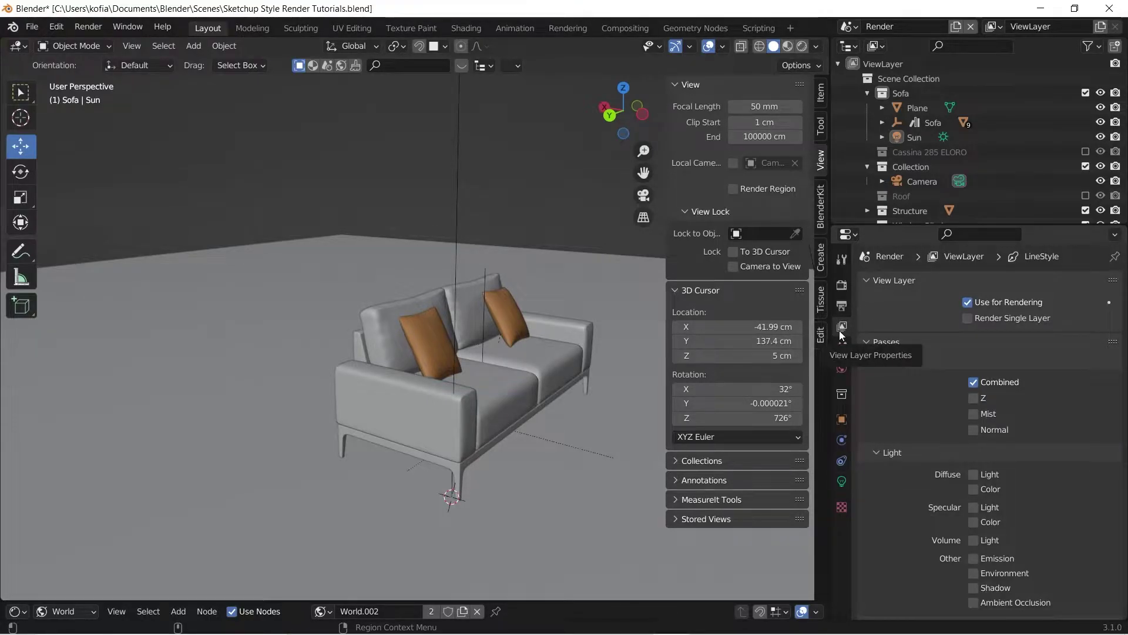
click(872, 284)
click(866, 294)
click(872, 316)
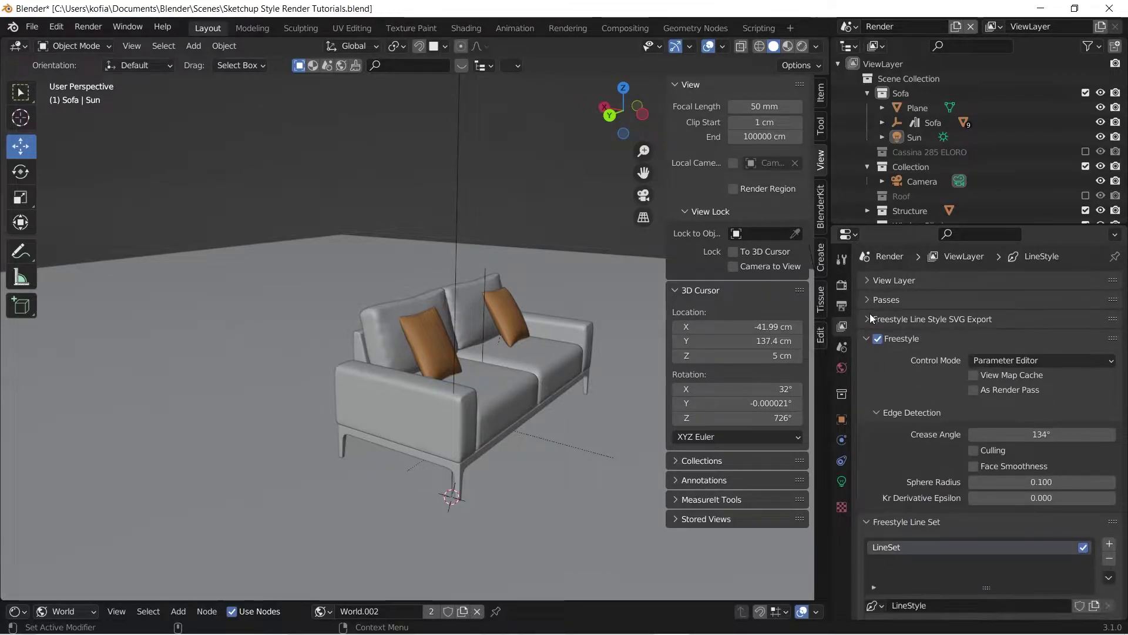
scroll(894, 384, down, 10)
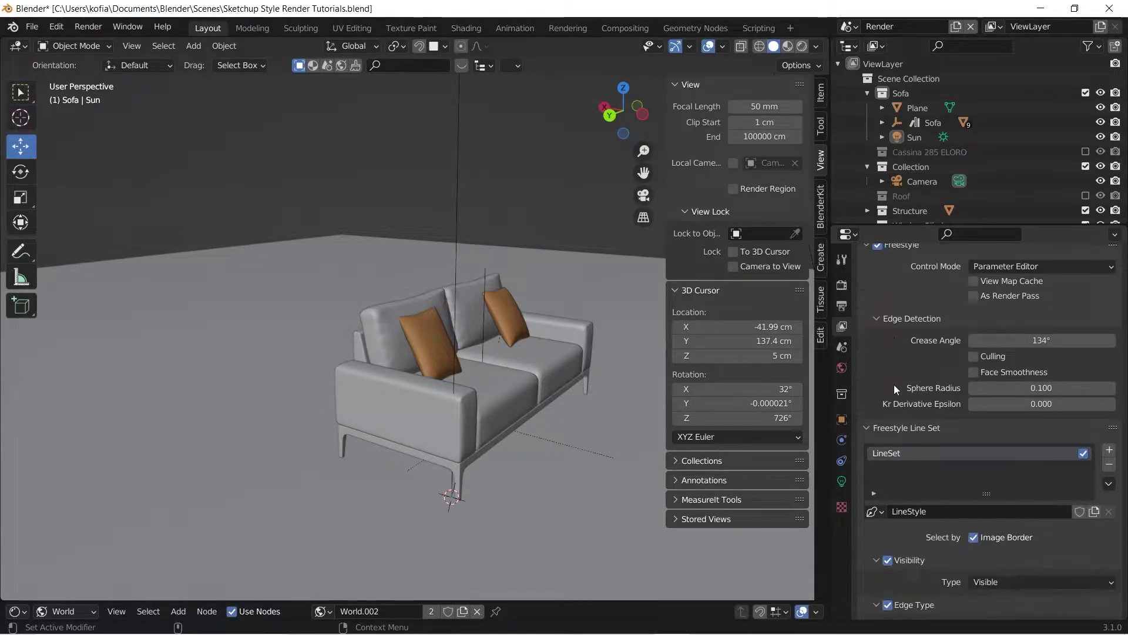
scroll(932, 335, down, 2)
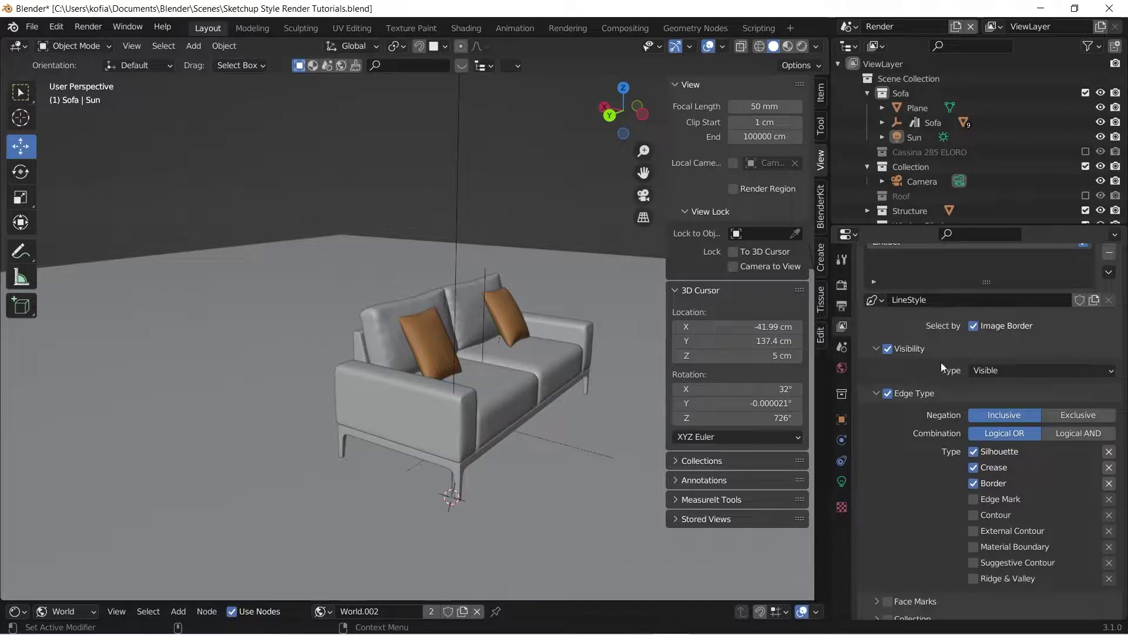
click(973, 467)
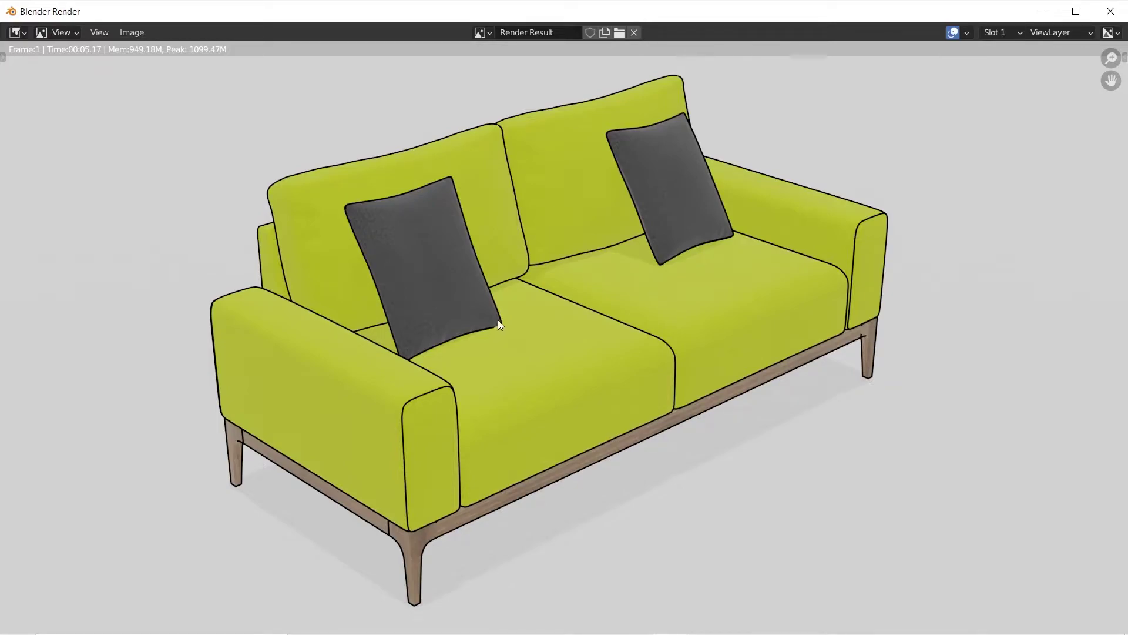
- Raise the left pillow slightly along Z so it sits higher against the backrest
key(alt+Tab)
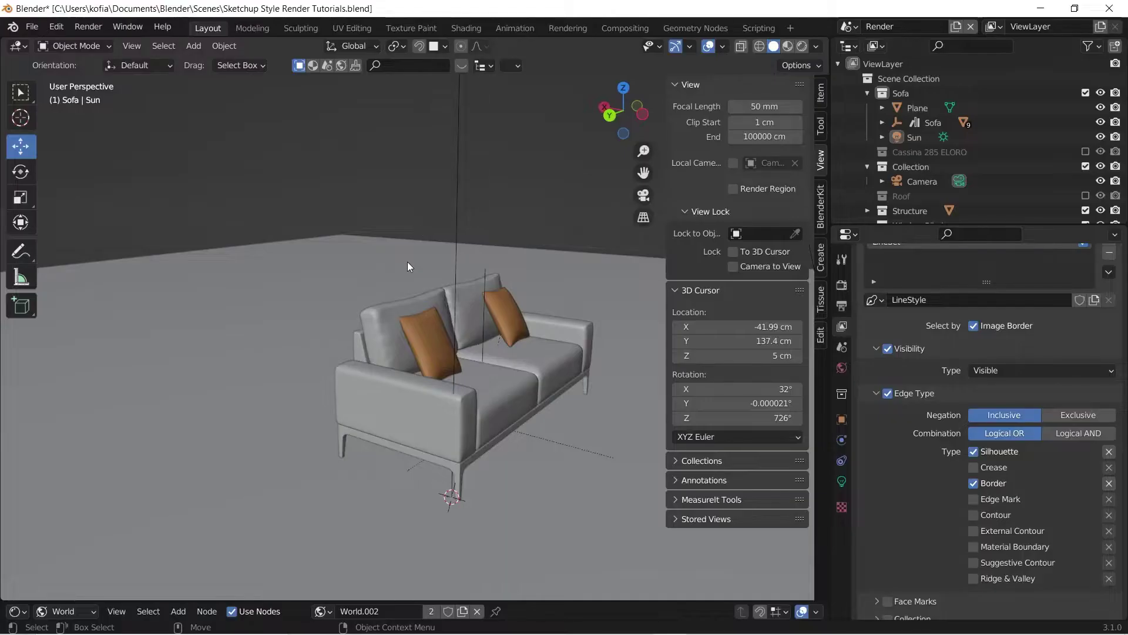
middle_drag(400, 327, 245, 309)
click(245, 309)
key(KP_Decimal)
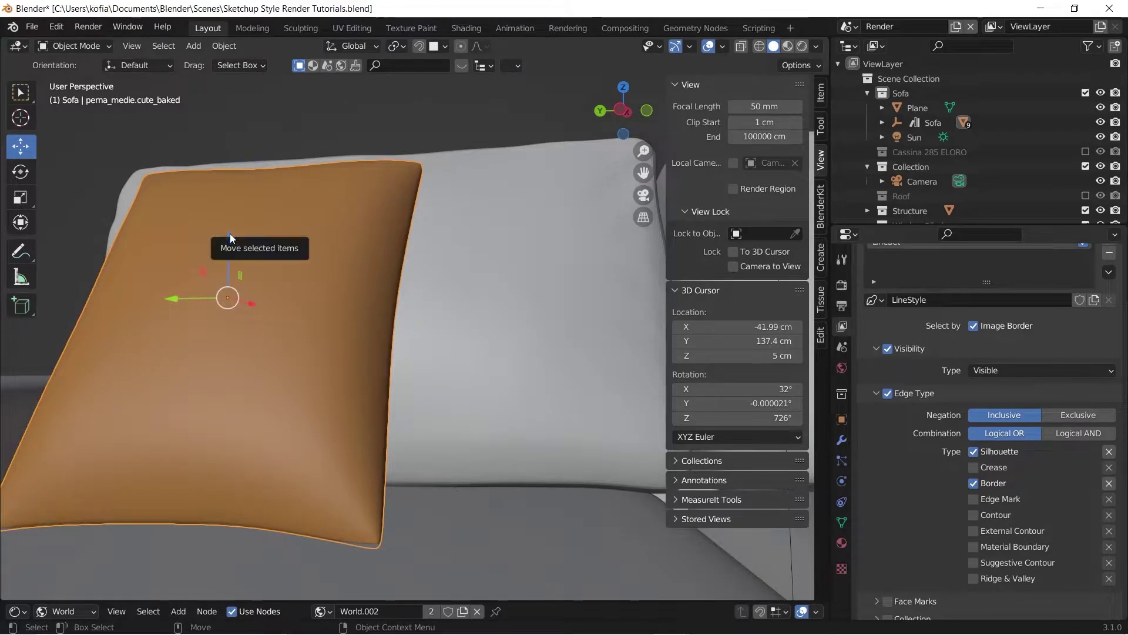
drag(230, 234, 225, 262)
middle_drag(171, 322, 302, 313)
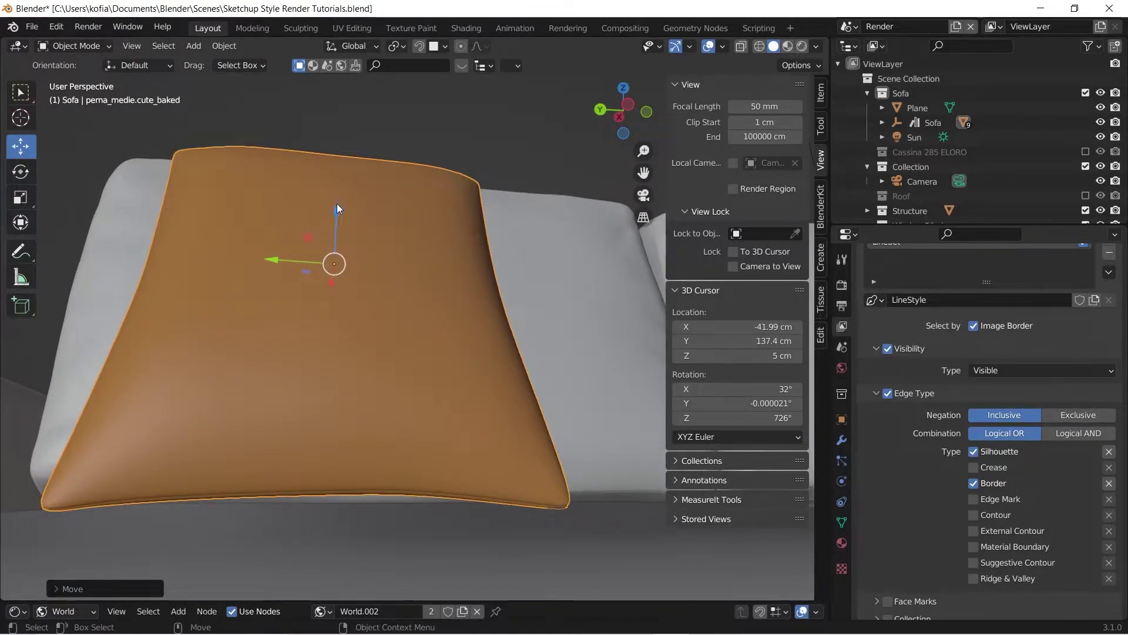
drag(337, 203, 343, 200)
scroll(376, 170, down, 8)
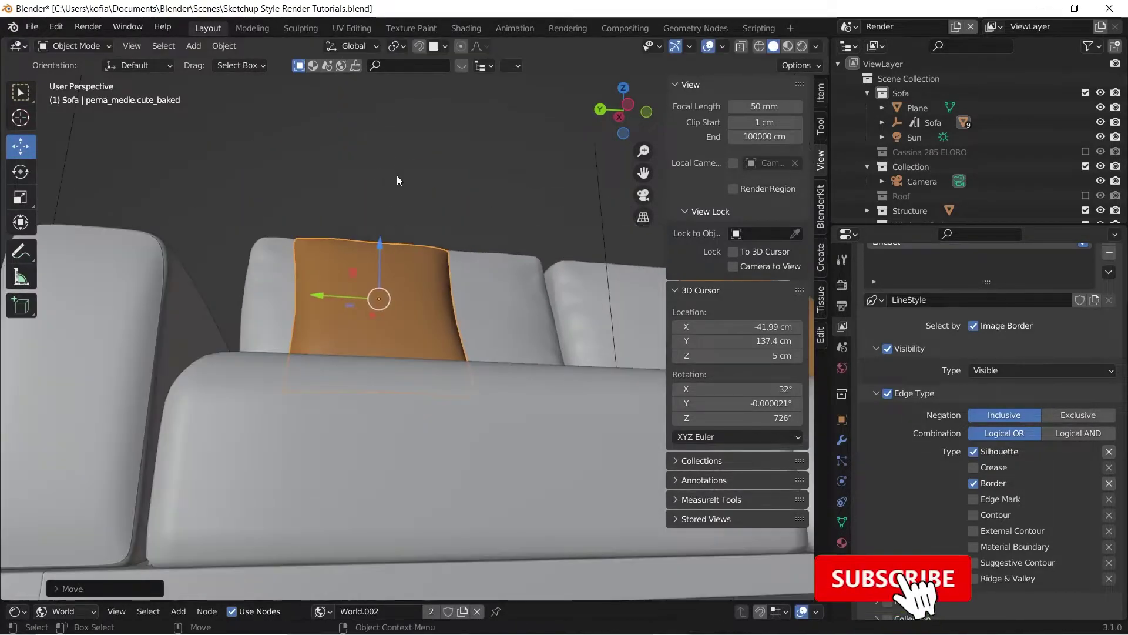
middle_drag(197, 361, 224, 365)
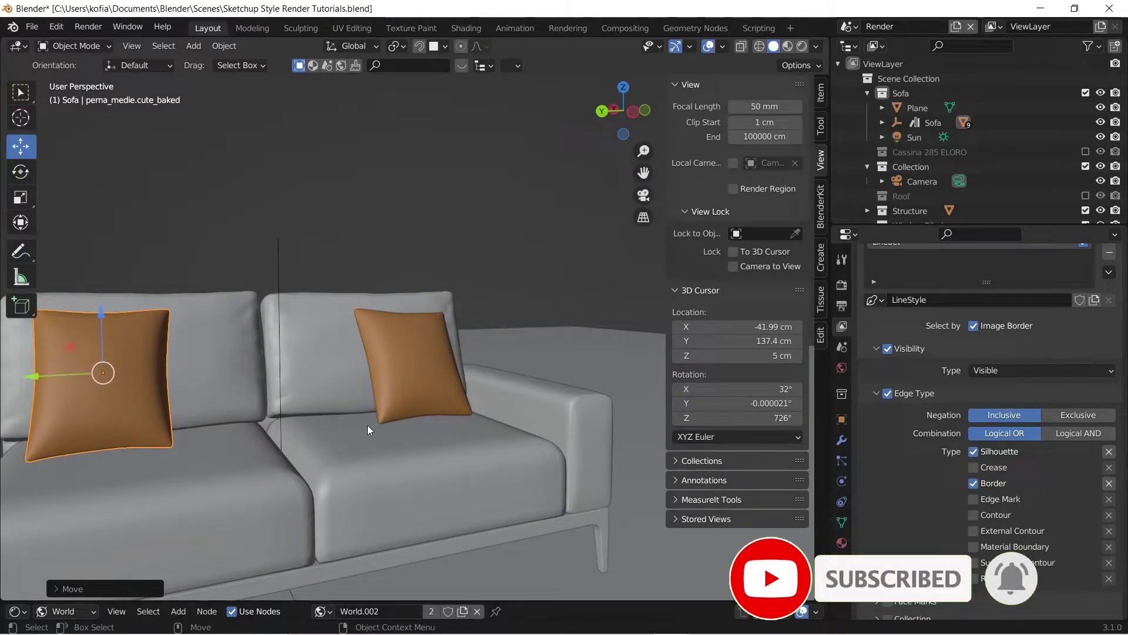
middle_drag(368, 425, 288, 363)
scroll(377, 343, down, 3)
- Switch to the camera view and render the image
key(grave)
click(196, 413)
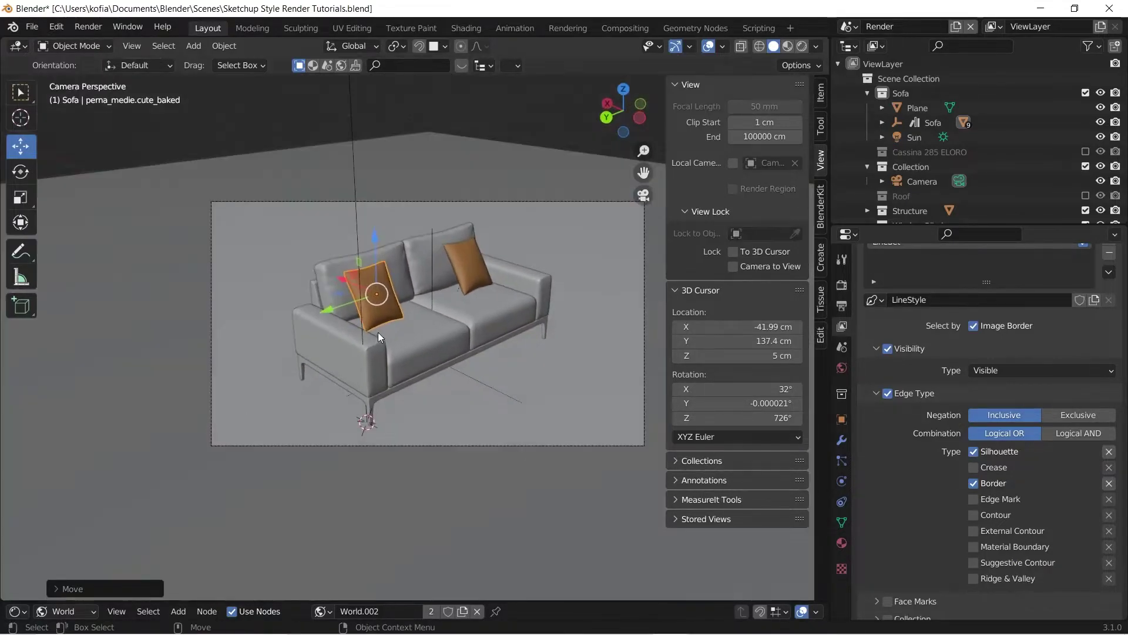
click(99, 29)
click(104, 44)
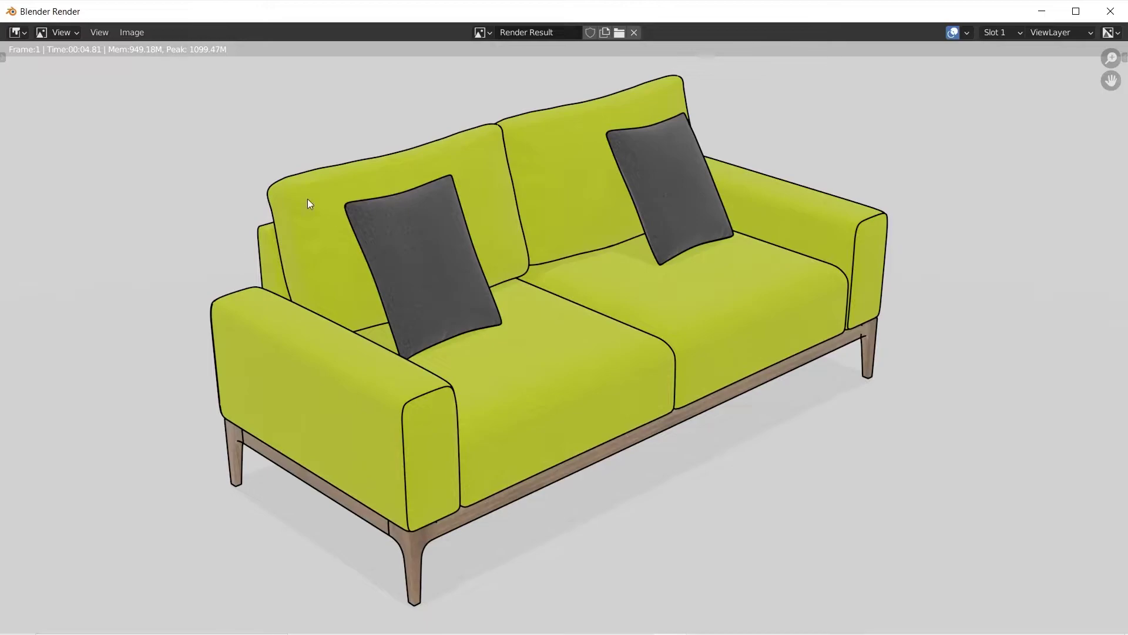
- Close the render and show the back cushion's stofa canapea.002 material settings
click(1111, 11)
middle_drag(355, 296, 367, 256)
click(367, 231)
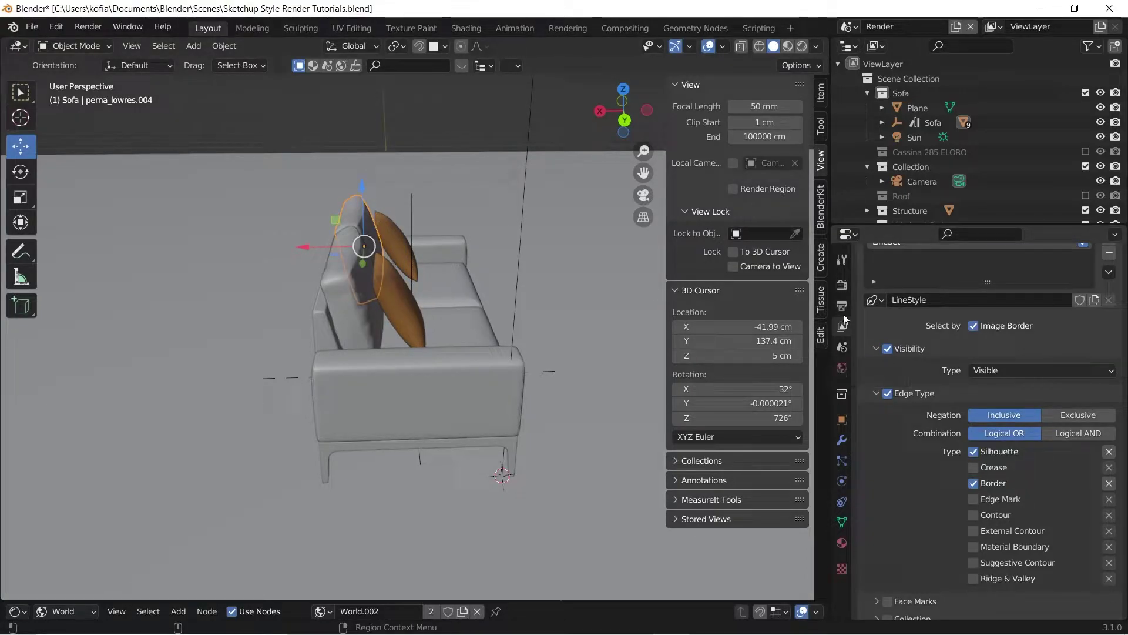
click(841, 542)
scroll(1001, 318, up, 10)
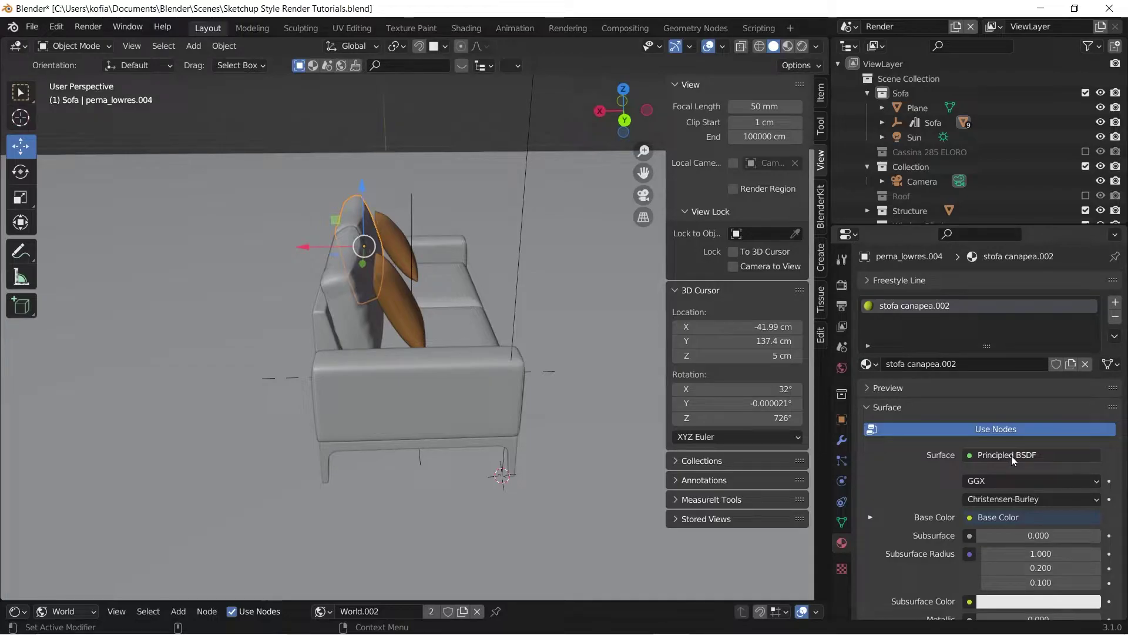
- Set the Shader Editor to show Object materials and enlarge the node area
click(54, 613)
click(55, 611)
click(53, 613)
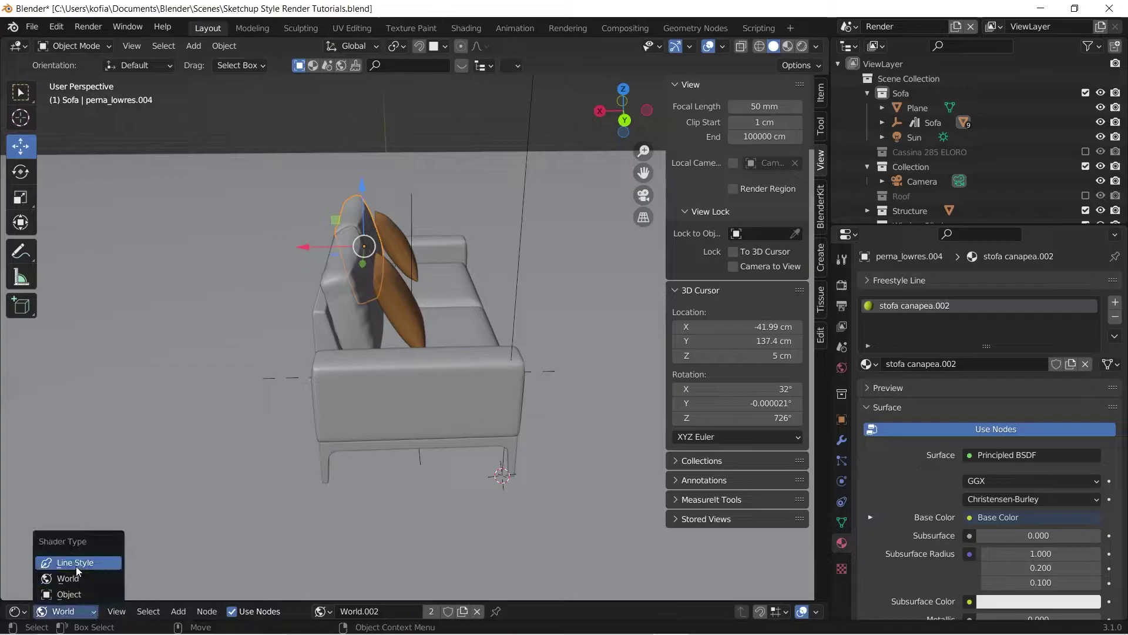
click(69, 594)
drag(117, 602, 146, 389)
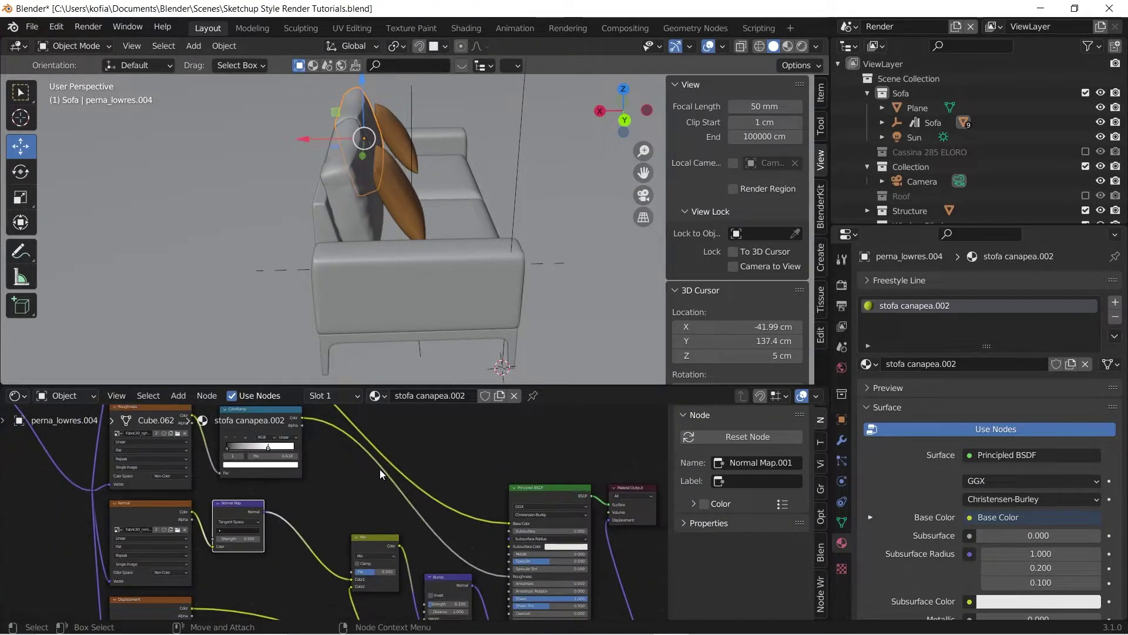
scroll(380, 469, down, 6)
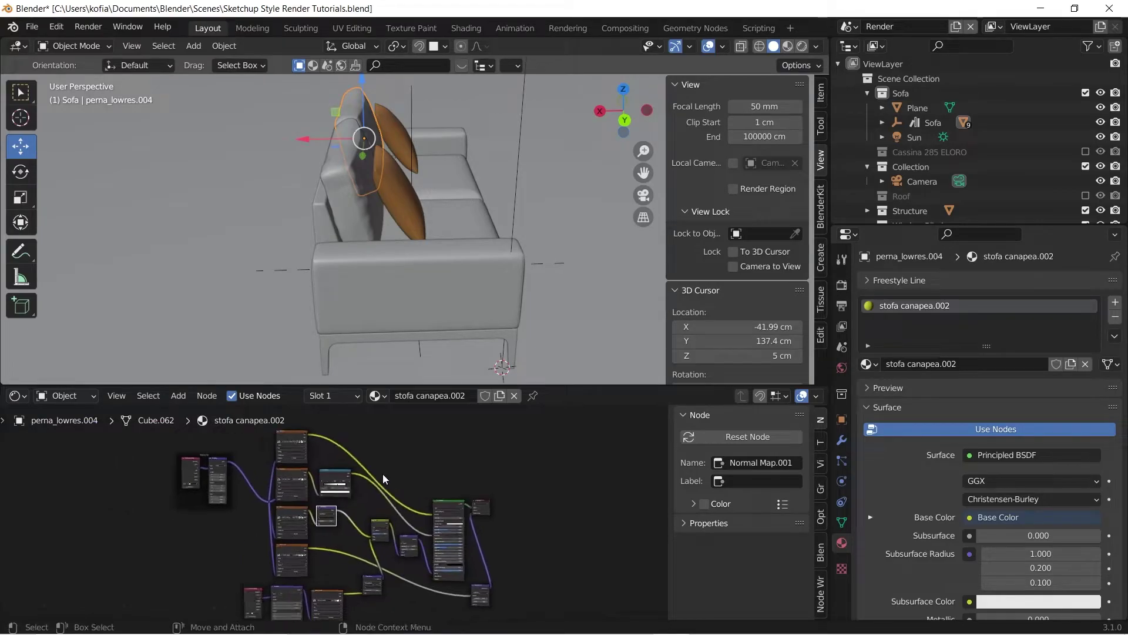
scroll(383, 473, up, 4)
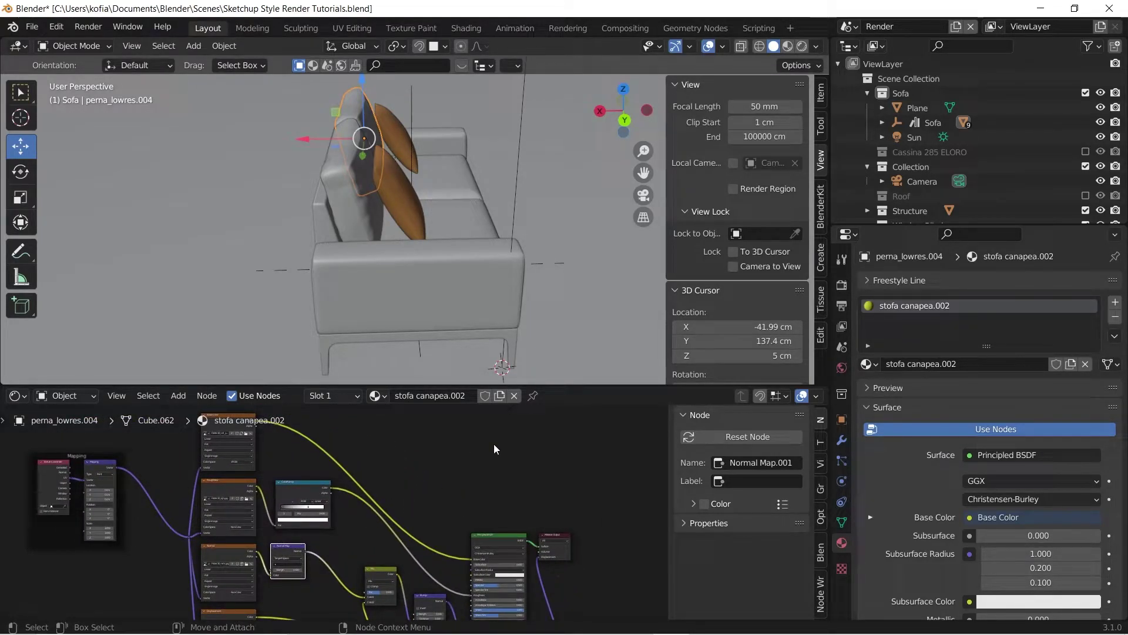
- Select the back cushion, switch its surface to Toon BSDF and shrink the node editor
middle_drag(440, 281, 358, 234)
click(351, 143)
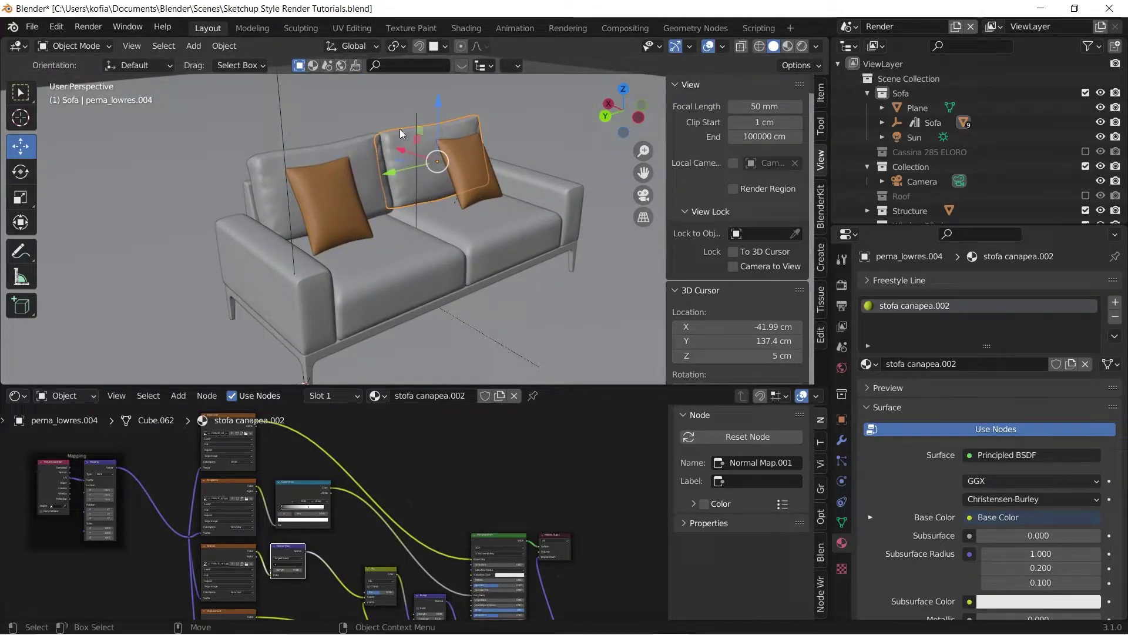
click(415, 127)
click(432, 126)
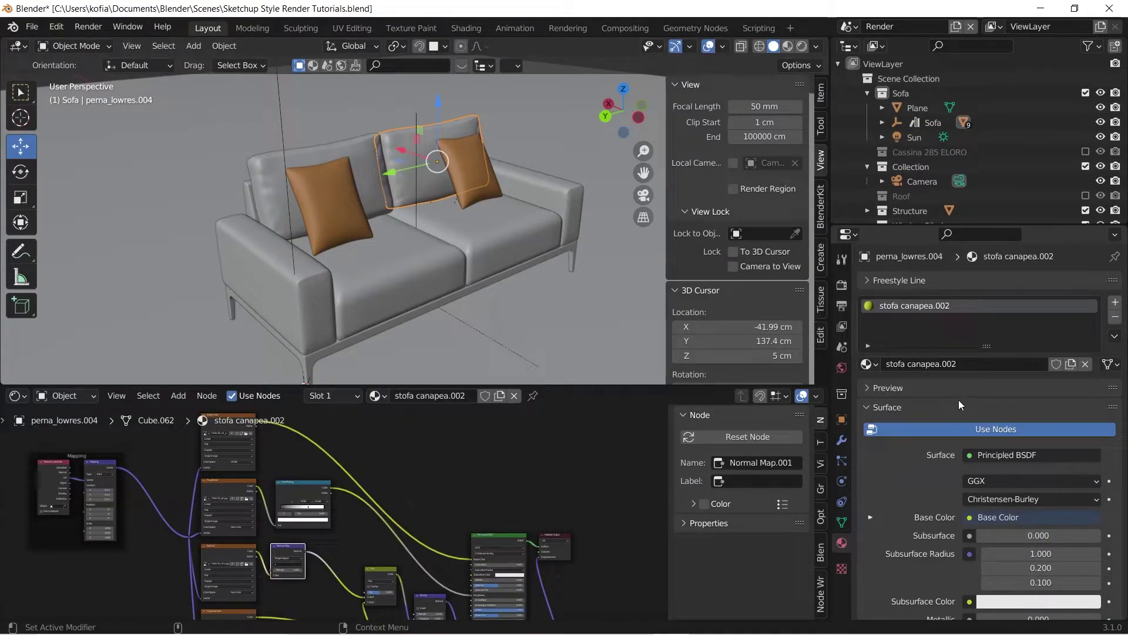
click(1024, 456)
click(862, 360)
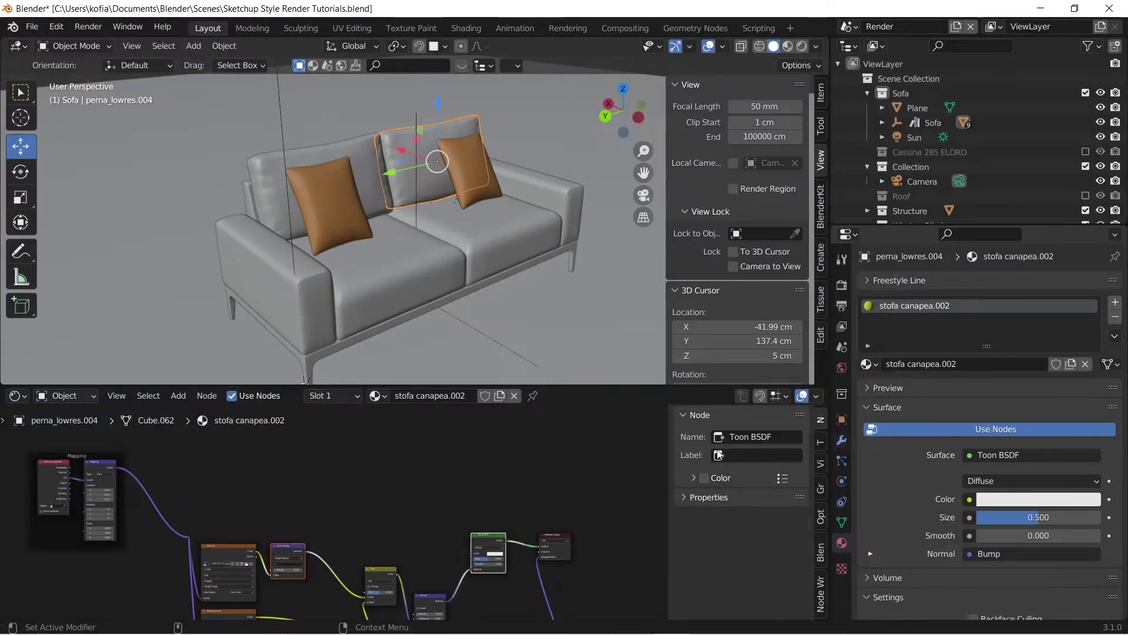
drag(537, 386, 556, 602)
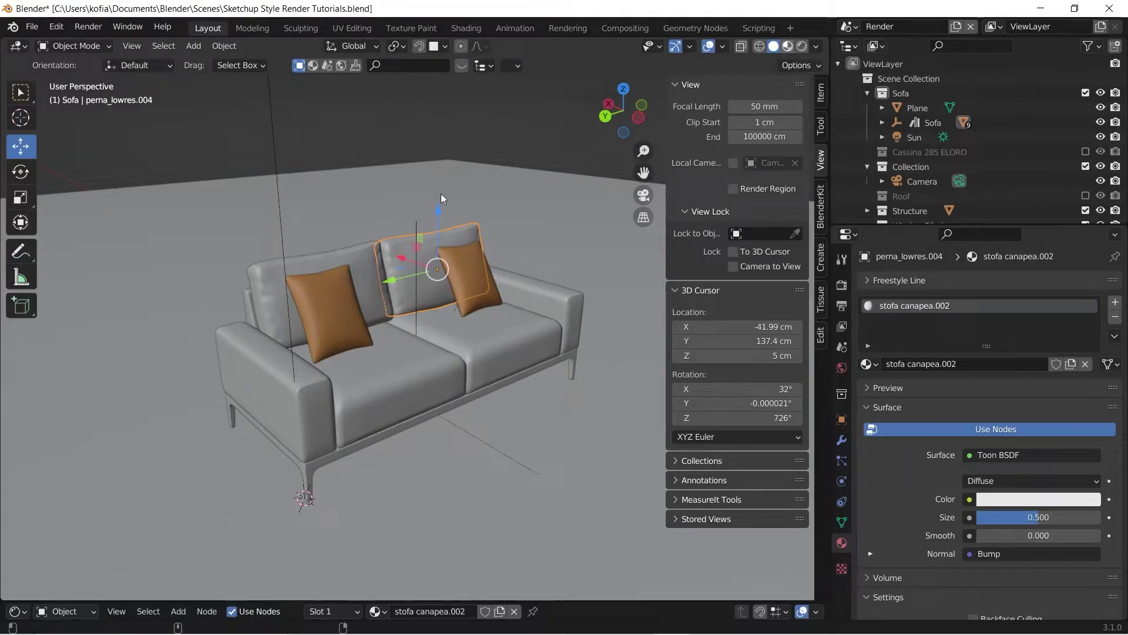
- Switch to Material Preview shading and select the back cushion
key(z)
scroll(361, 313, up, 4)
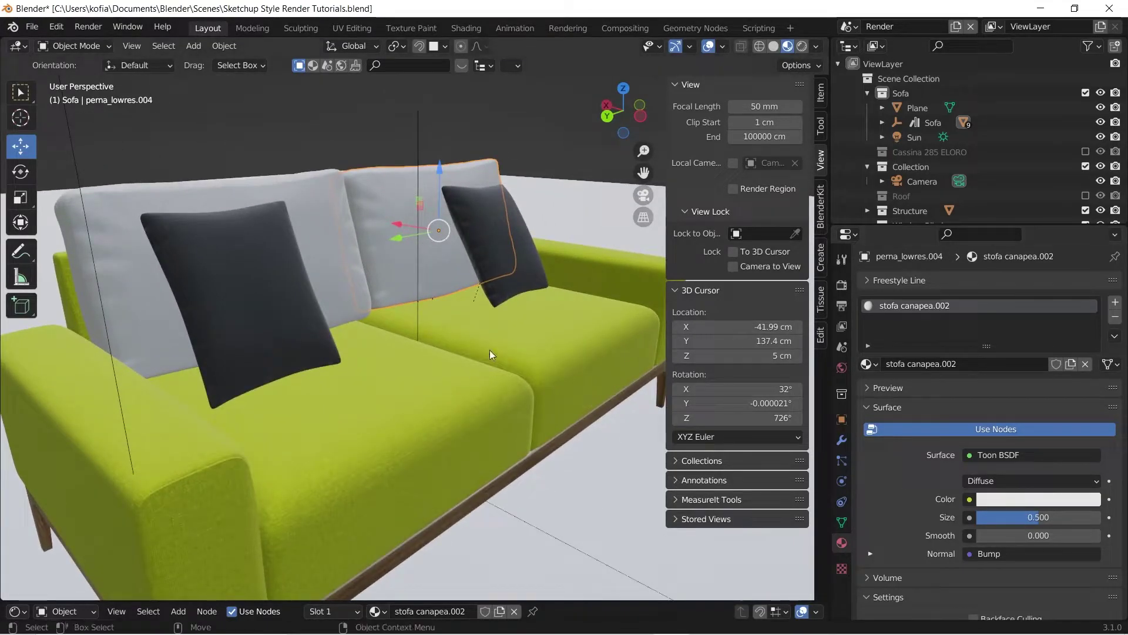
click(534, 438)
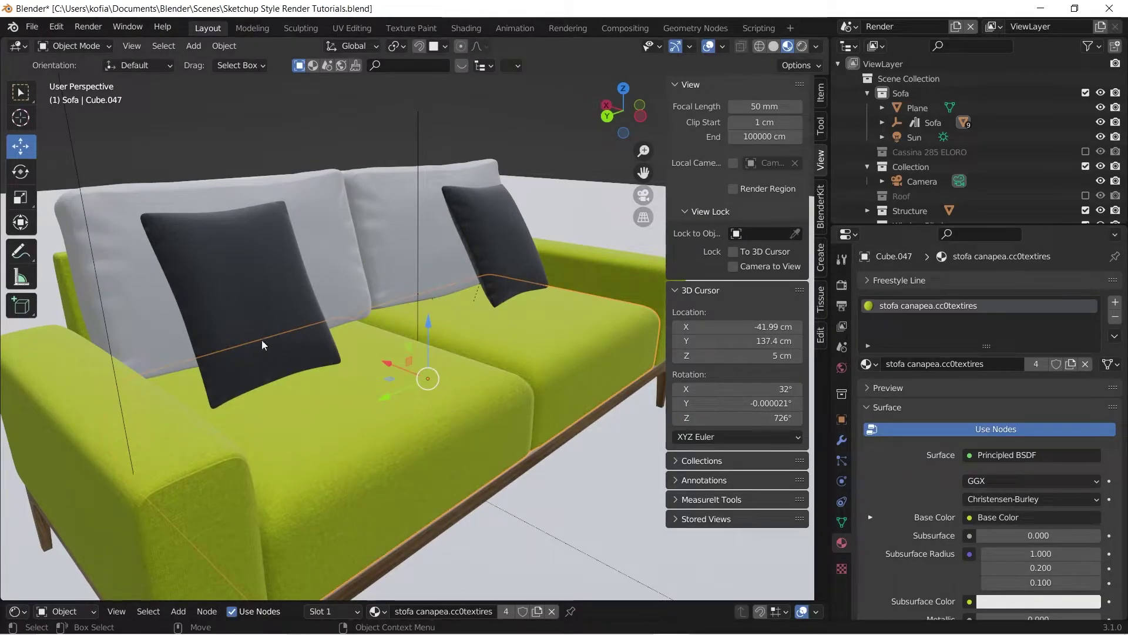
click(291, 272)
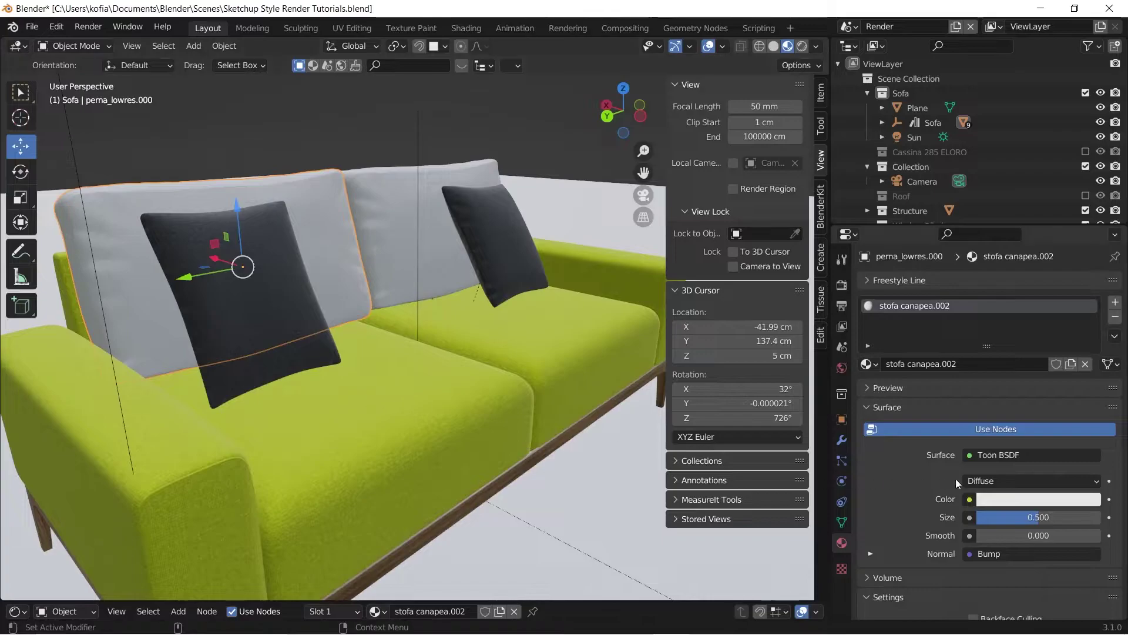
- Eyedrop the seat's green into the back cushion's Toon colour, giving hex B3B846
click(1039, 499)
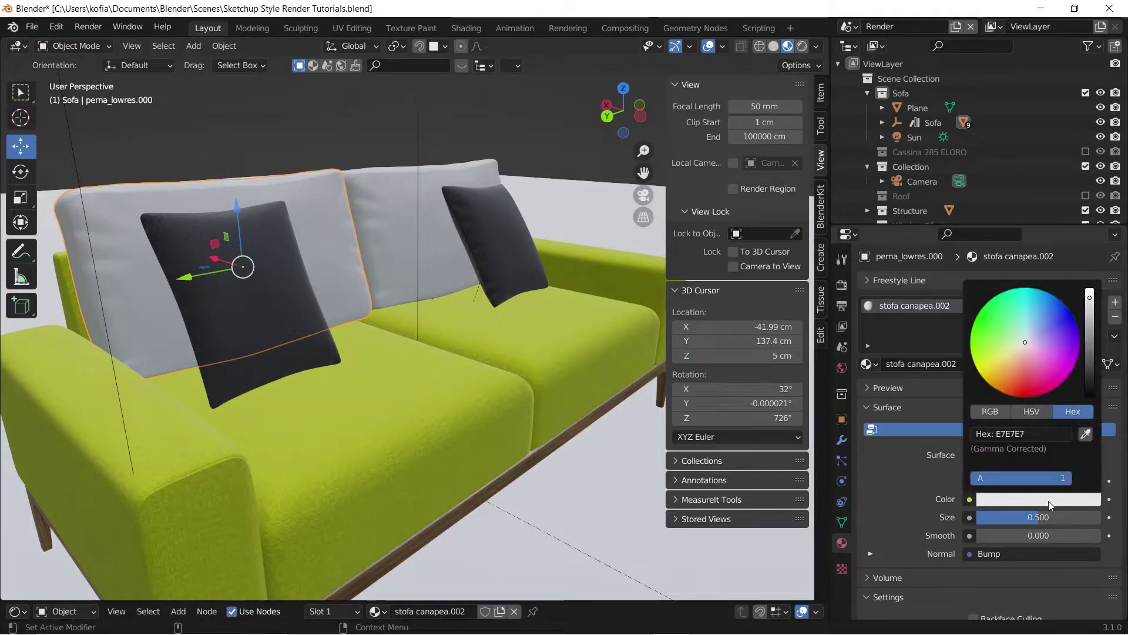
click(1085, 429)
click(477, 325)
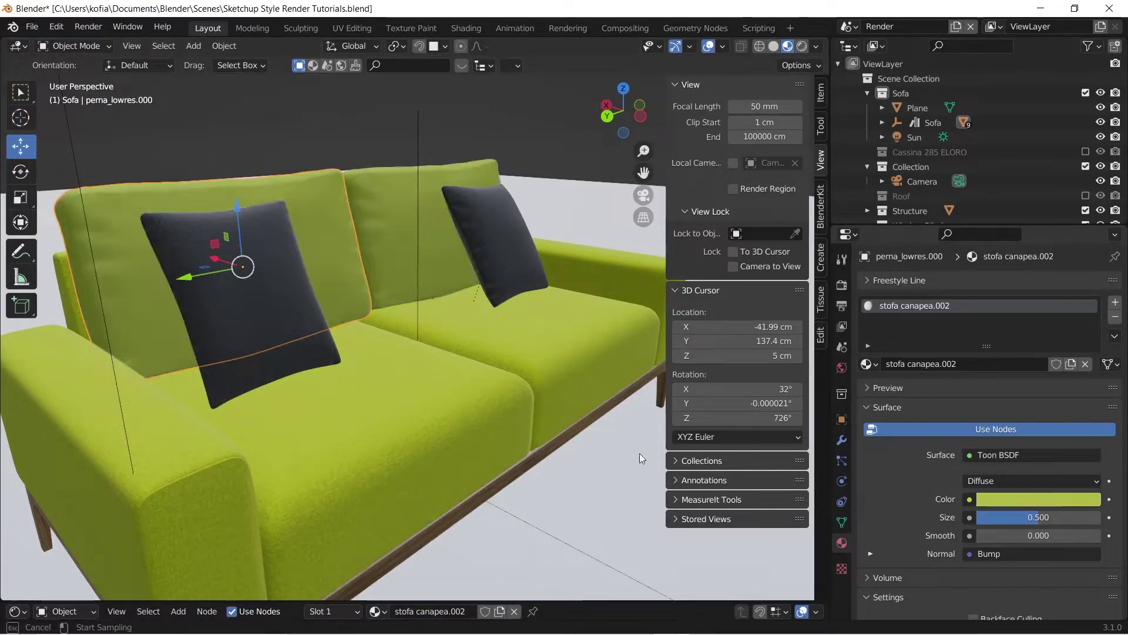
click(1011, 497)
click(1041, 435)
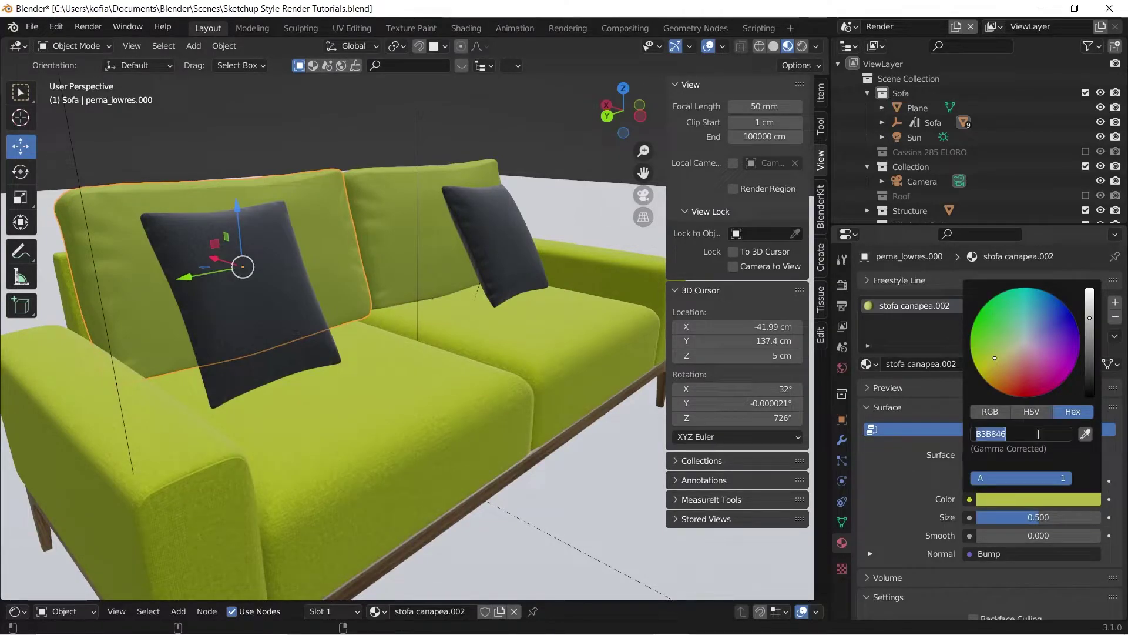
key(Return)
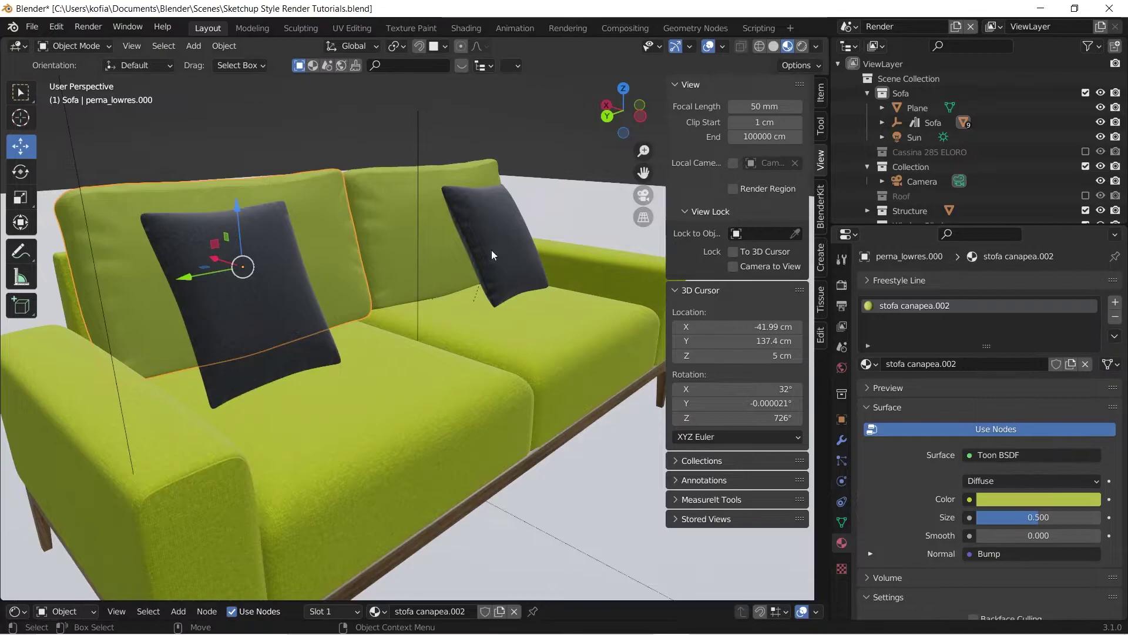
click(491, 249)
click(448, 329)
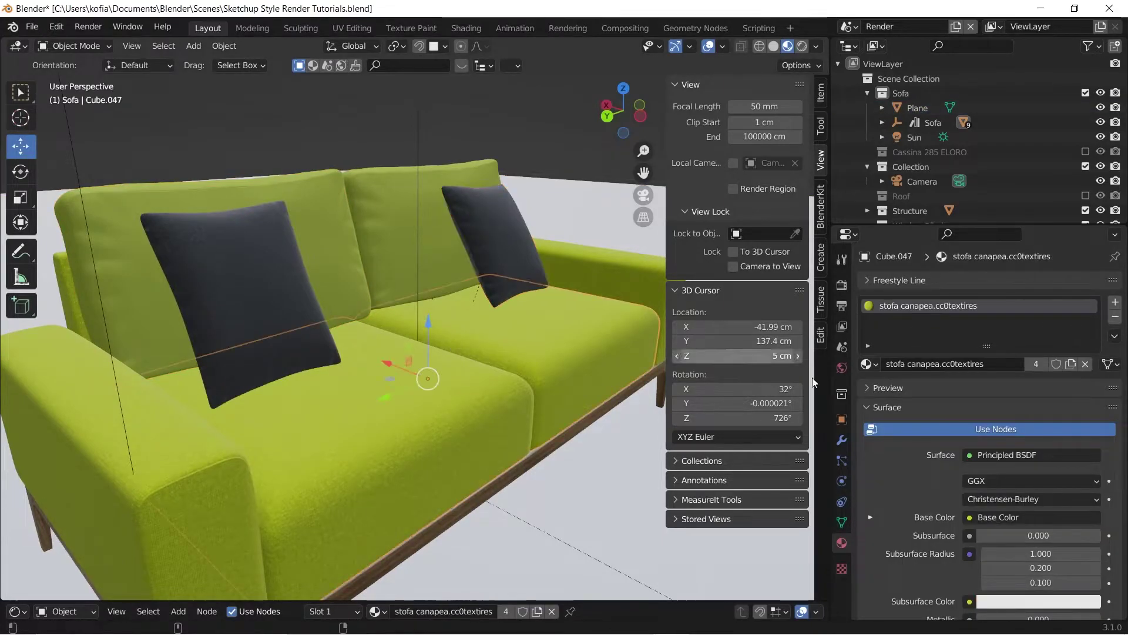
- Switch the seat cushion's surface shader to Toon BSDF
click(1009, 455)
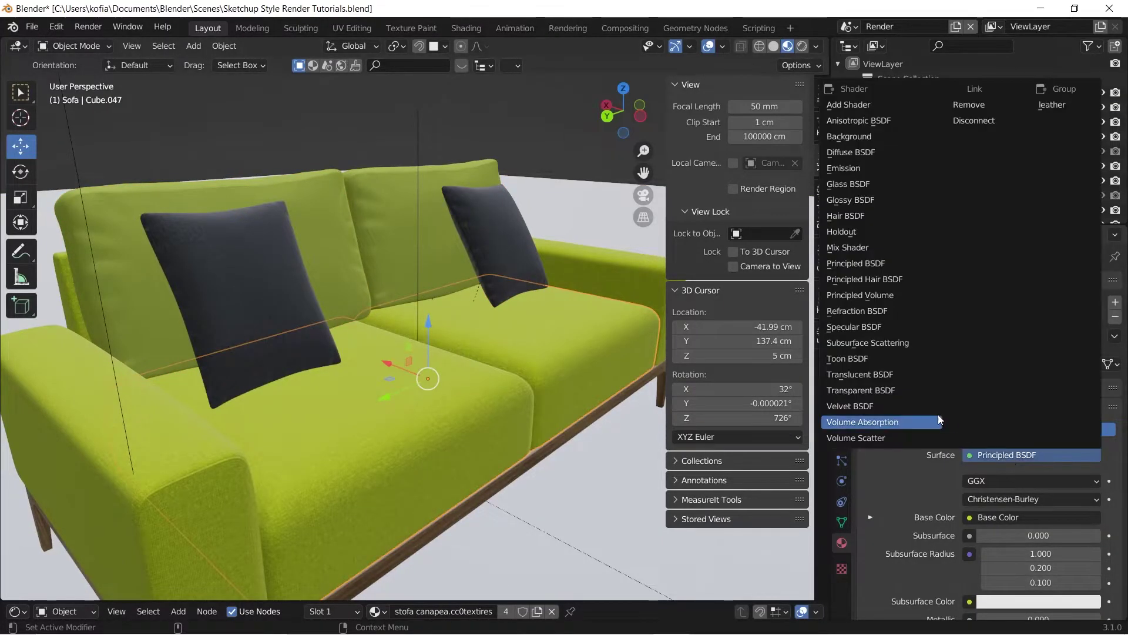
click(865, 358)
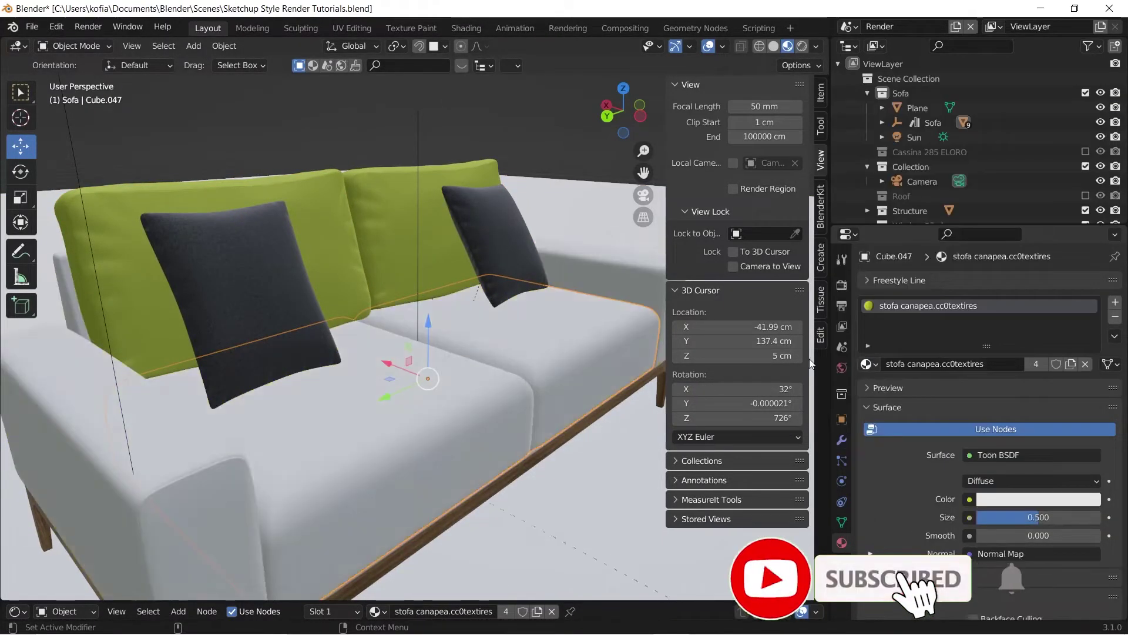
click(384, 224)
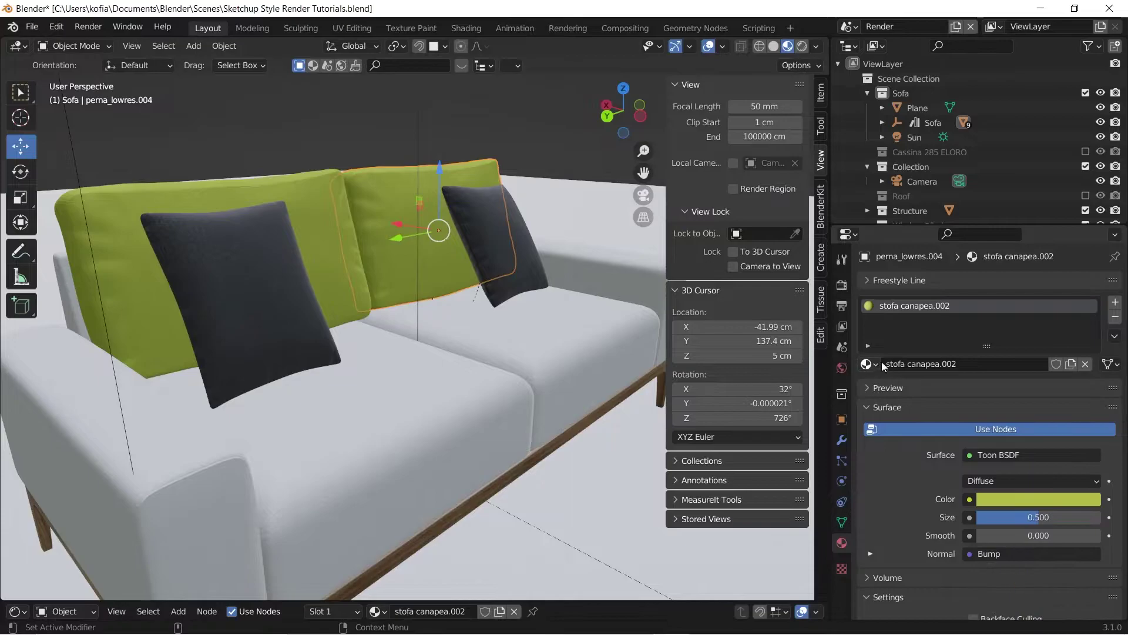
- Assign the green stofa canapea.002 material to the seat cushion, left armrest and right seat cushion
click(489, 312)
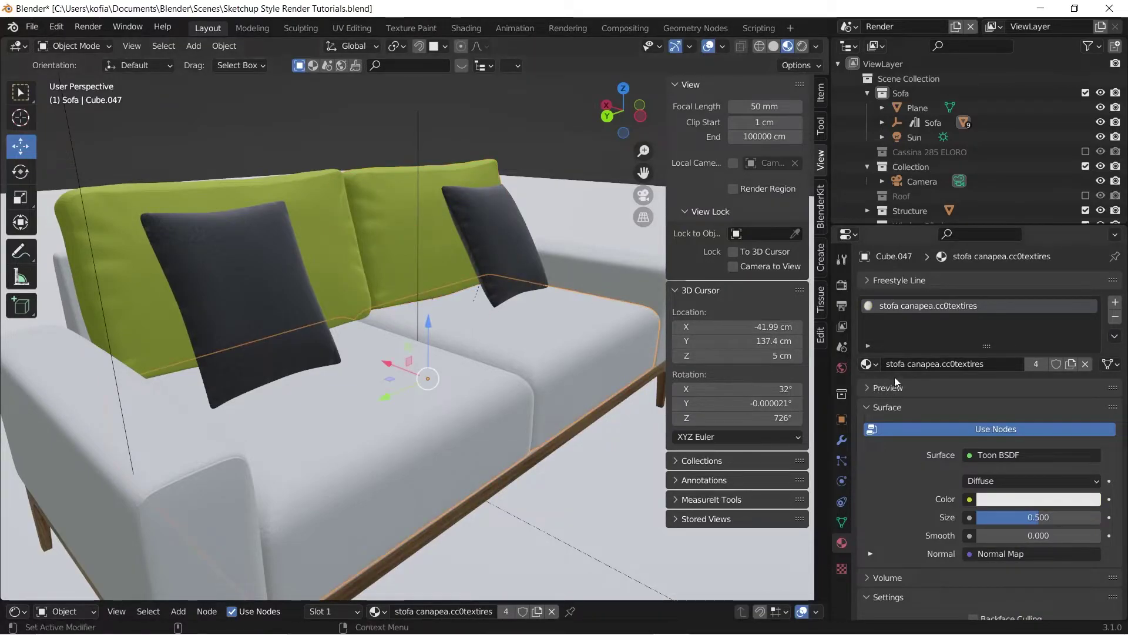
click(870, 367)
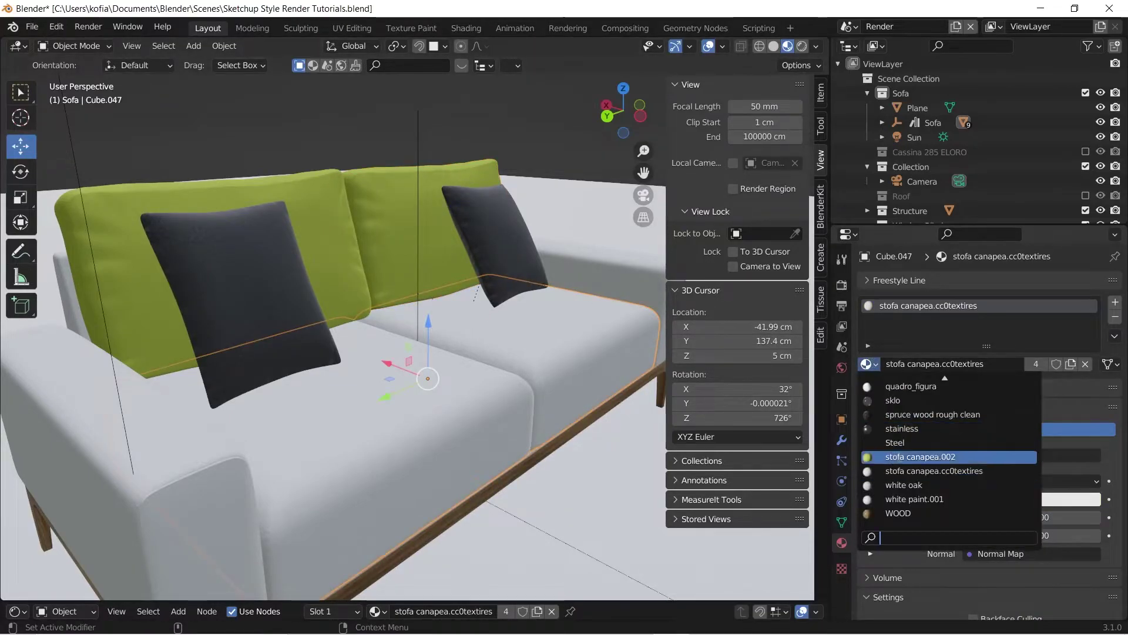
click(916, 457)
click(90, 479)
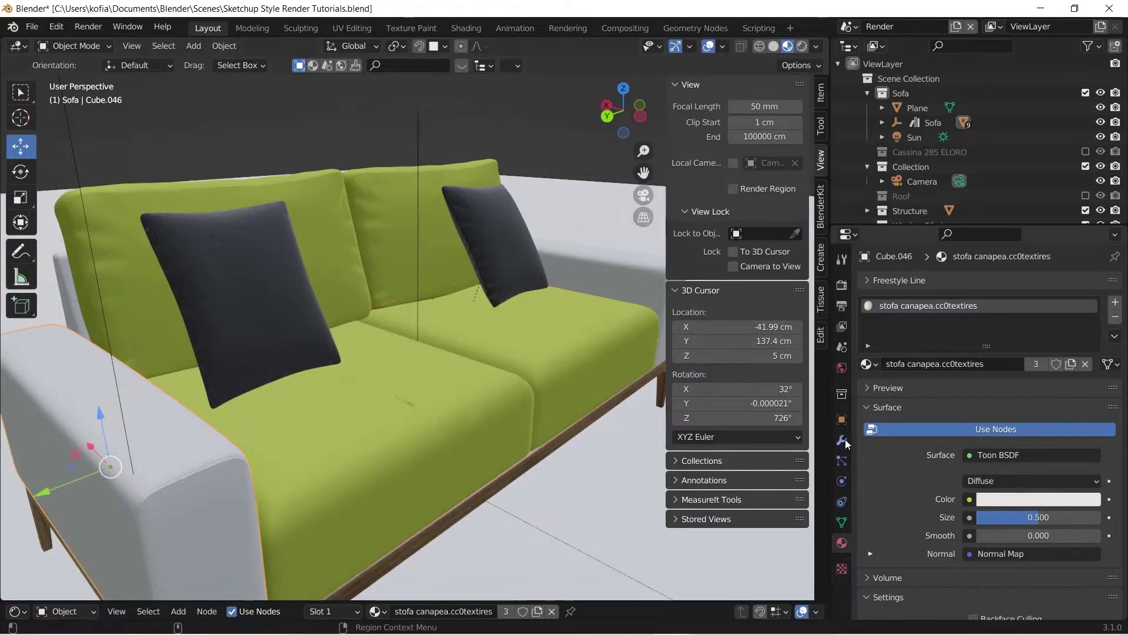
click(874, 366)
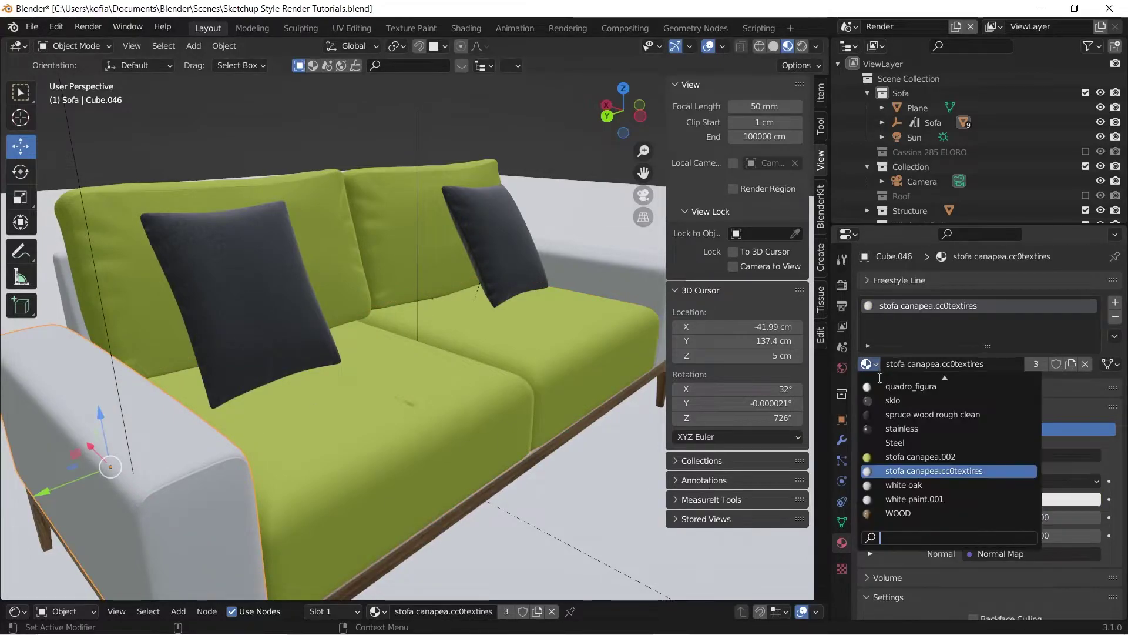
click(916, 455)
click(526, 265)
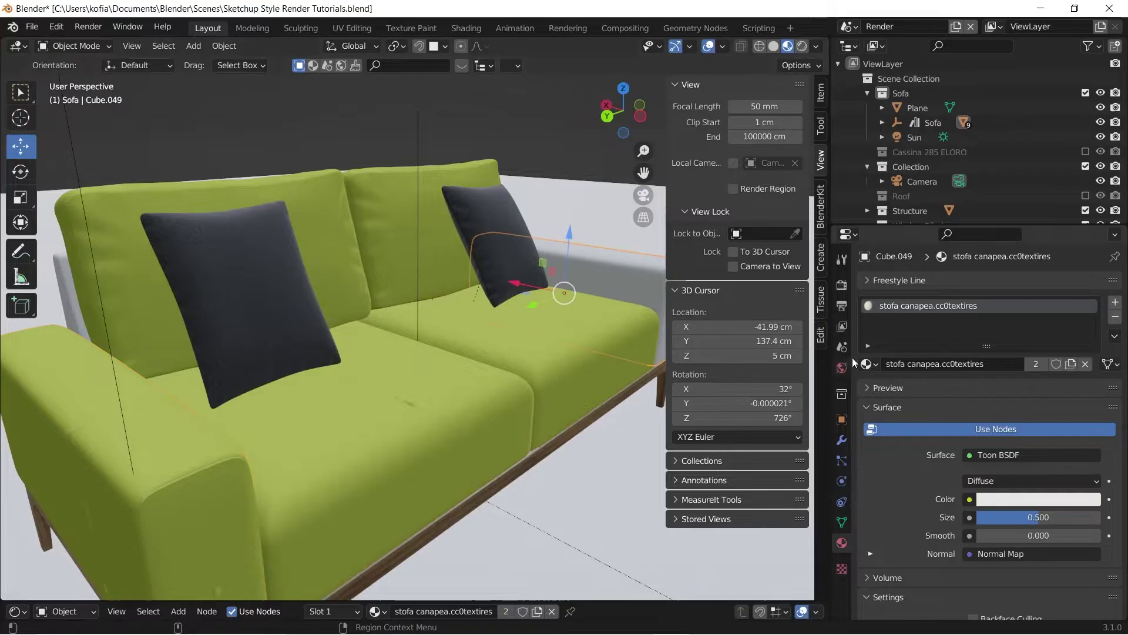
click(876, 363)
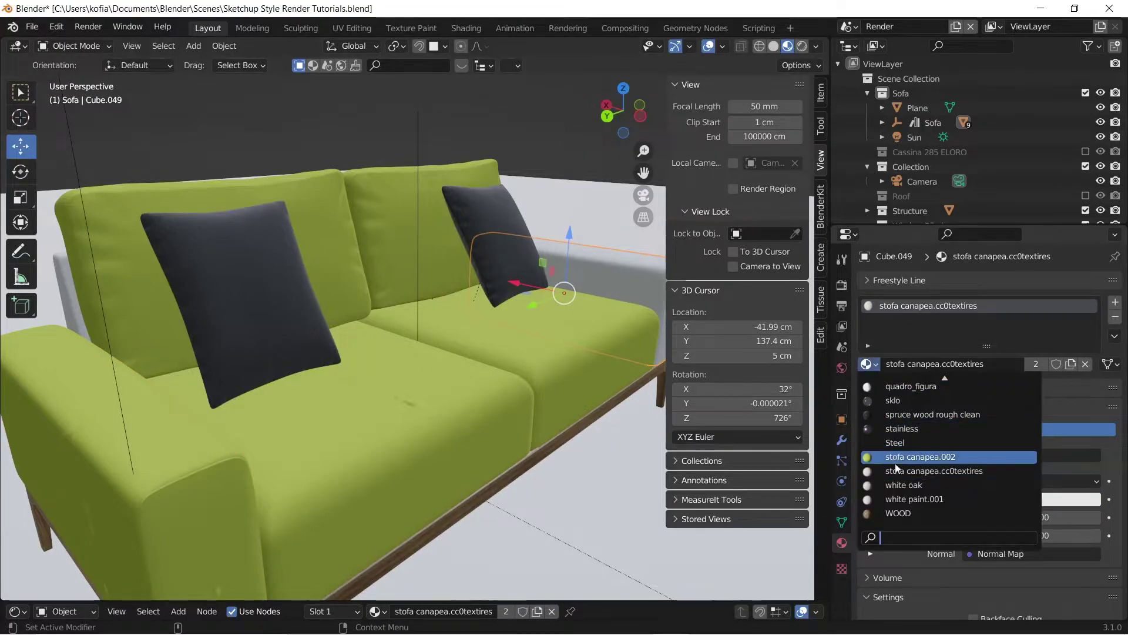
click(917, 456)
click(548, 144)
middle_drag(547, 145, 344, 370)
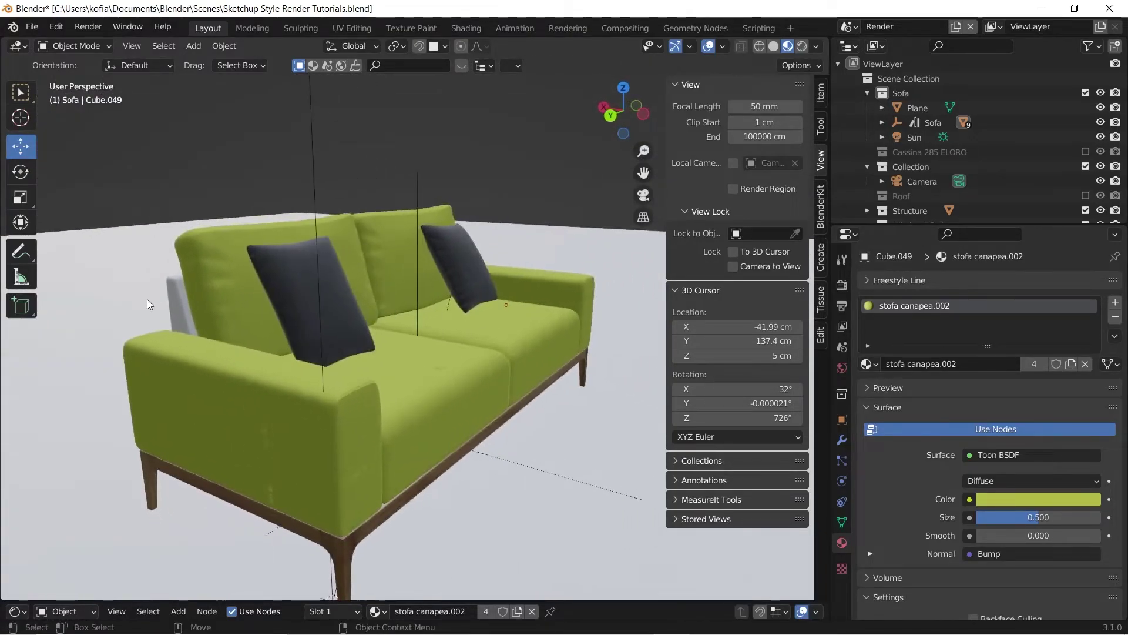
middle_drag(147, 298, 413, 298)
- Give the sofa's white back panel the green stofa canapea.002 material
click(413, 300)
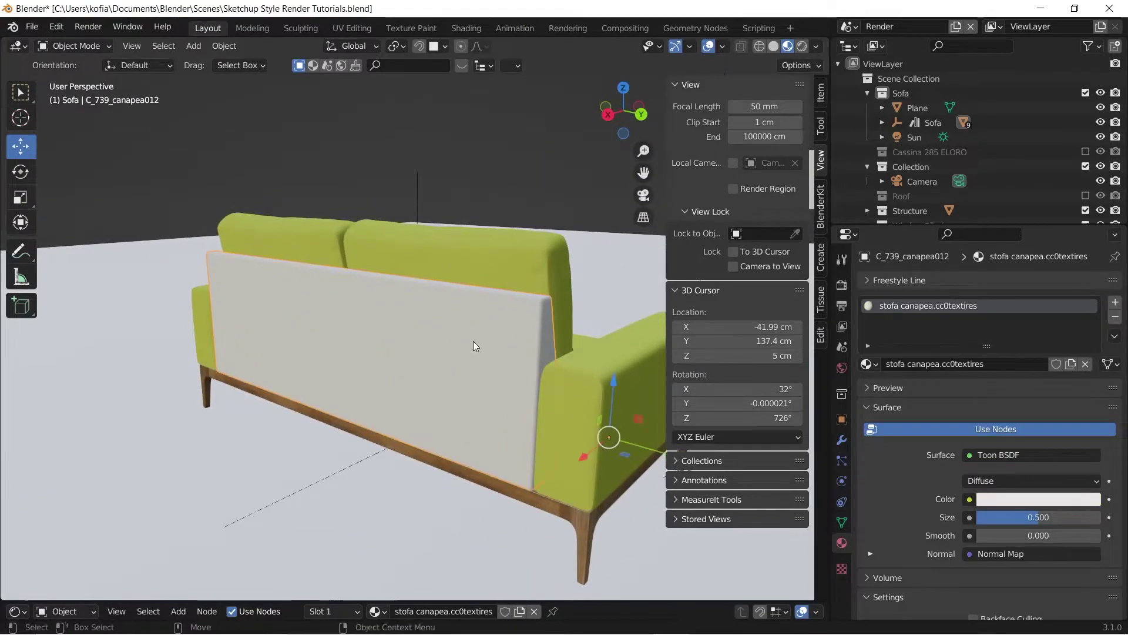
click(870, 364)
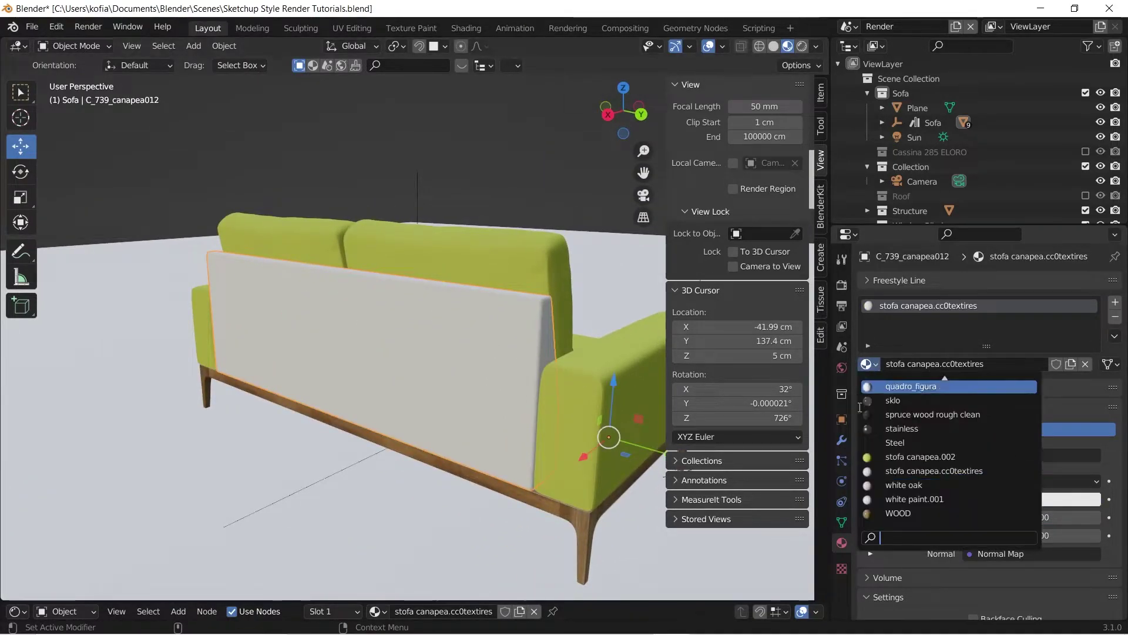
click(917, 459)
- Orbit back to a front three-quarter view and select the right pillow
middle_drag(629, 381, 274, 284)
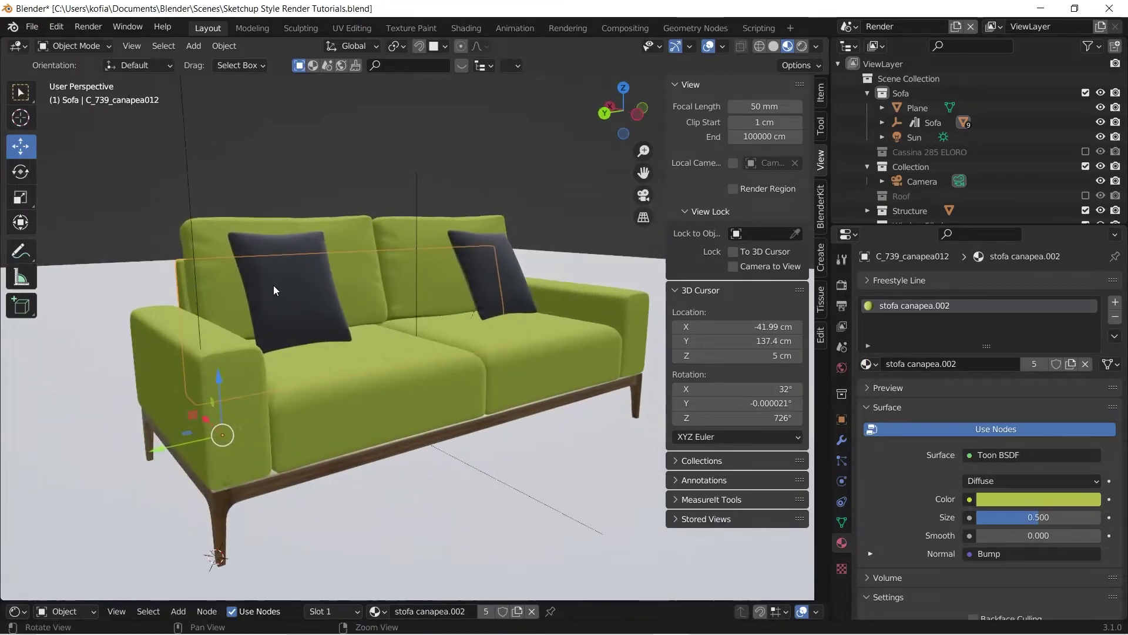
middle_drag(276, 222, 333, 293)
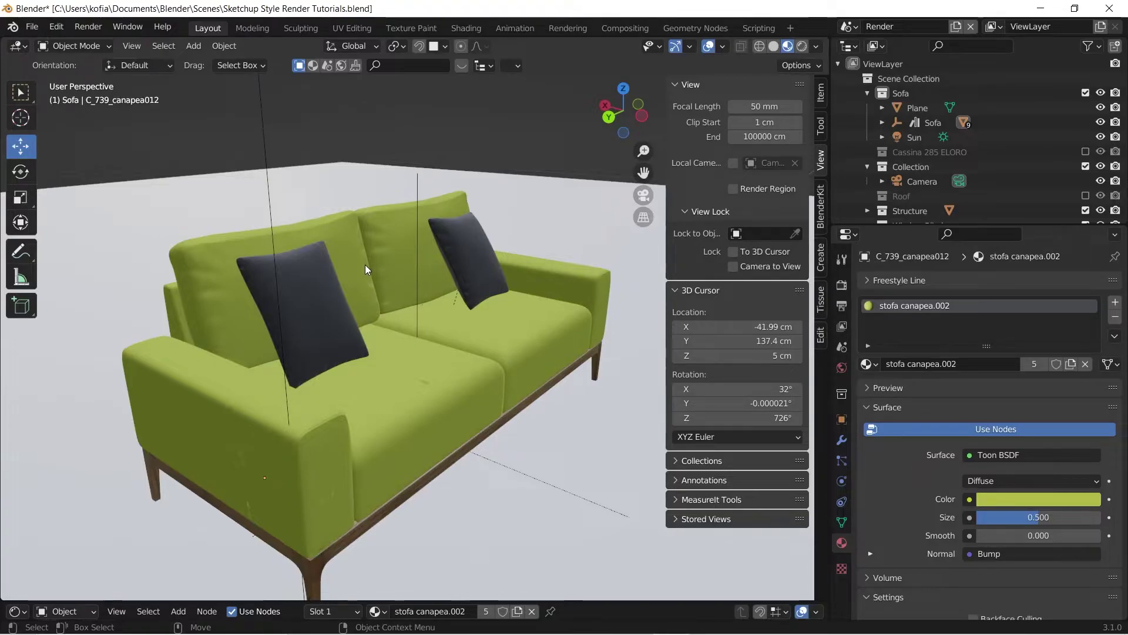
click(477, 242)
click(477, 241)
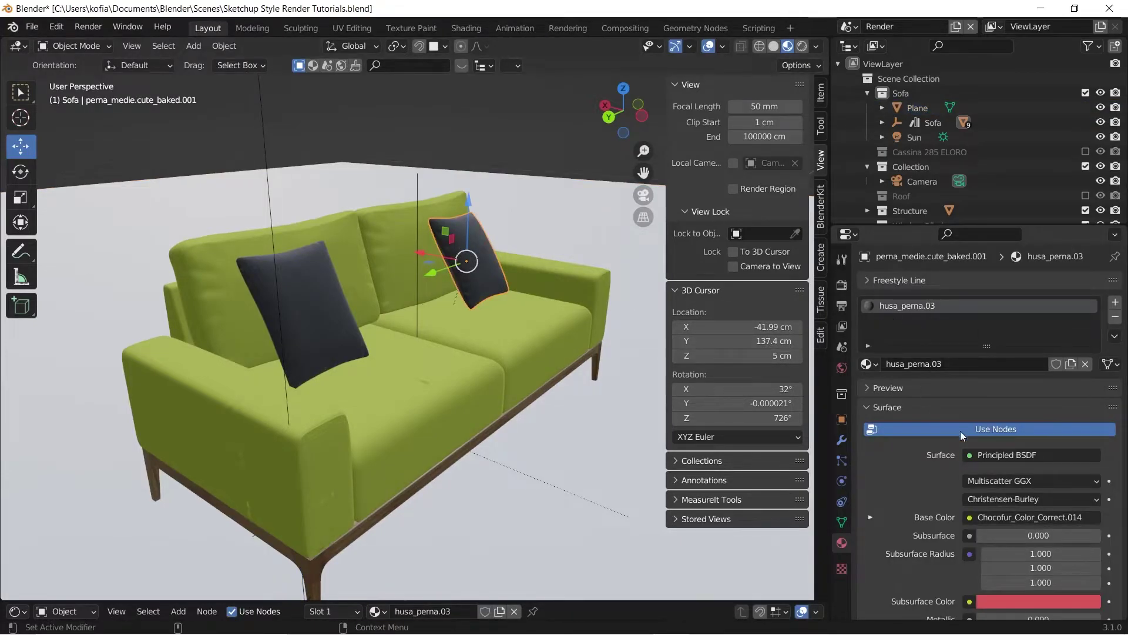
- Change the husa_perna.03 pillow material's surface shader to Toon BSDF
click(1007, 457)
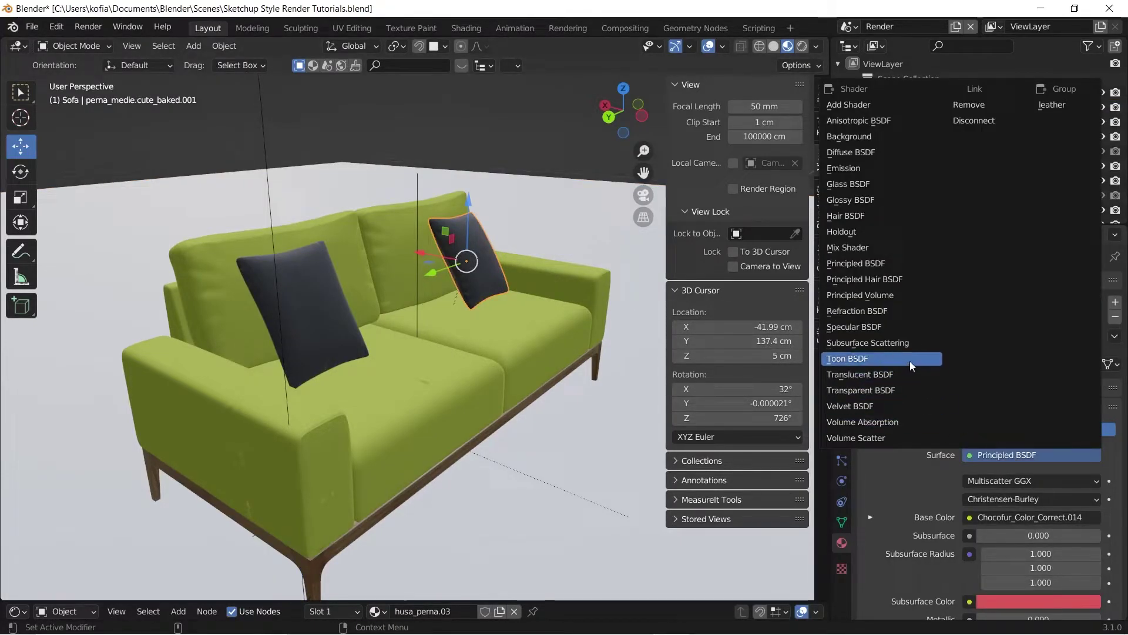
click(964, 389)
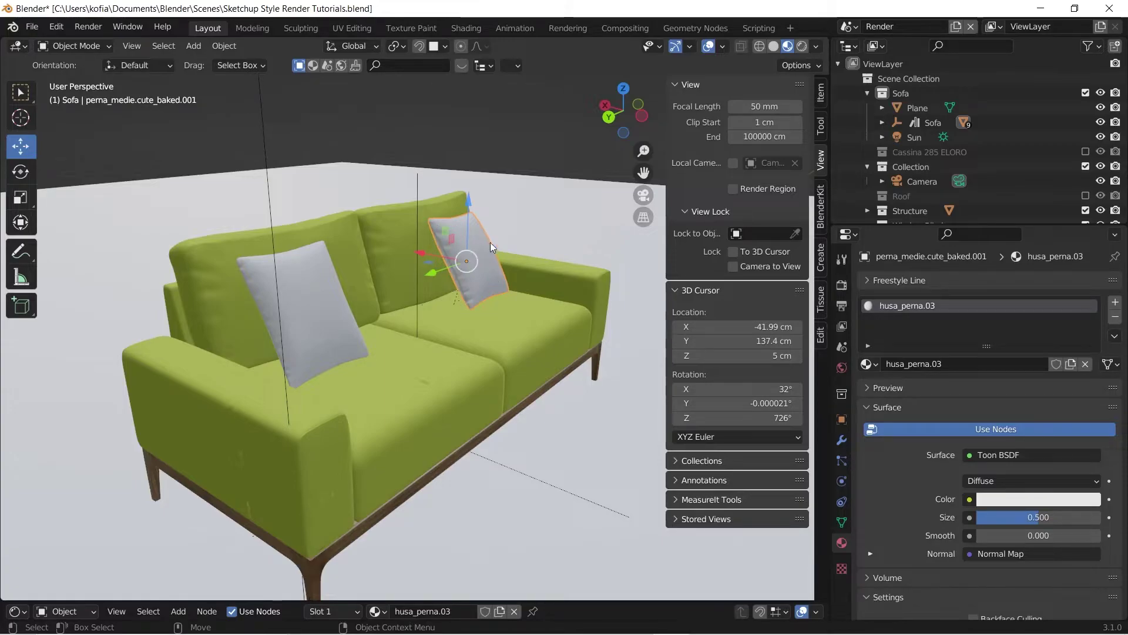
click(543, 164)
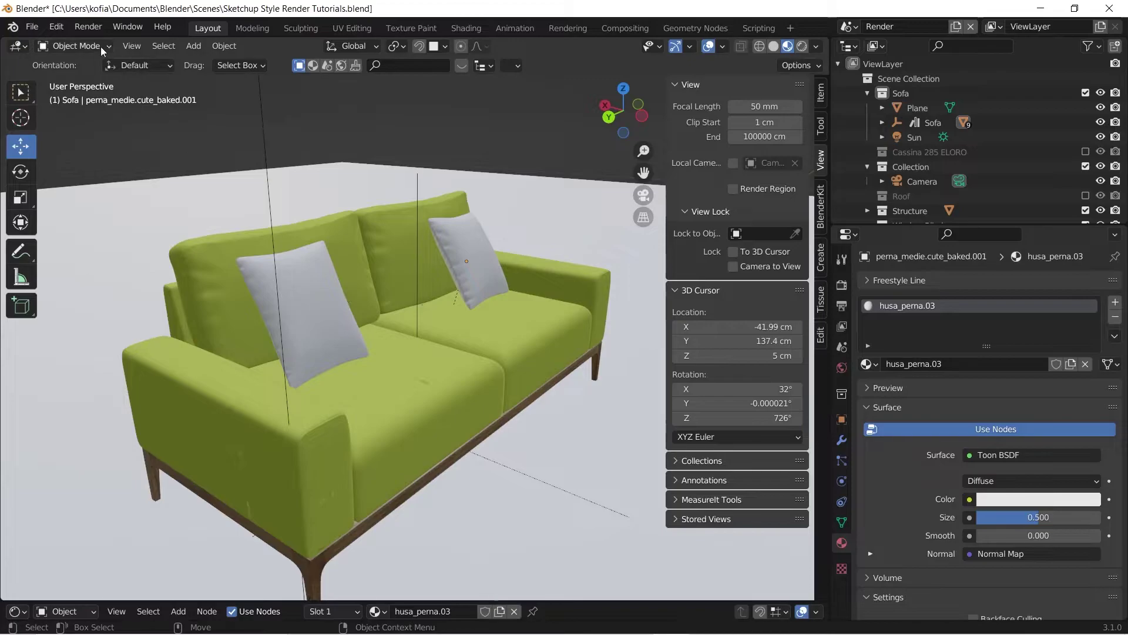
click(88, 27)
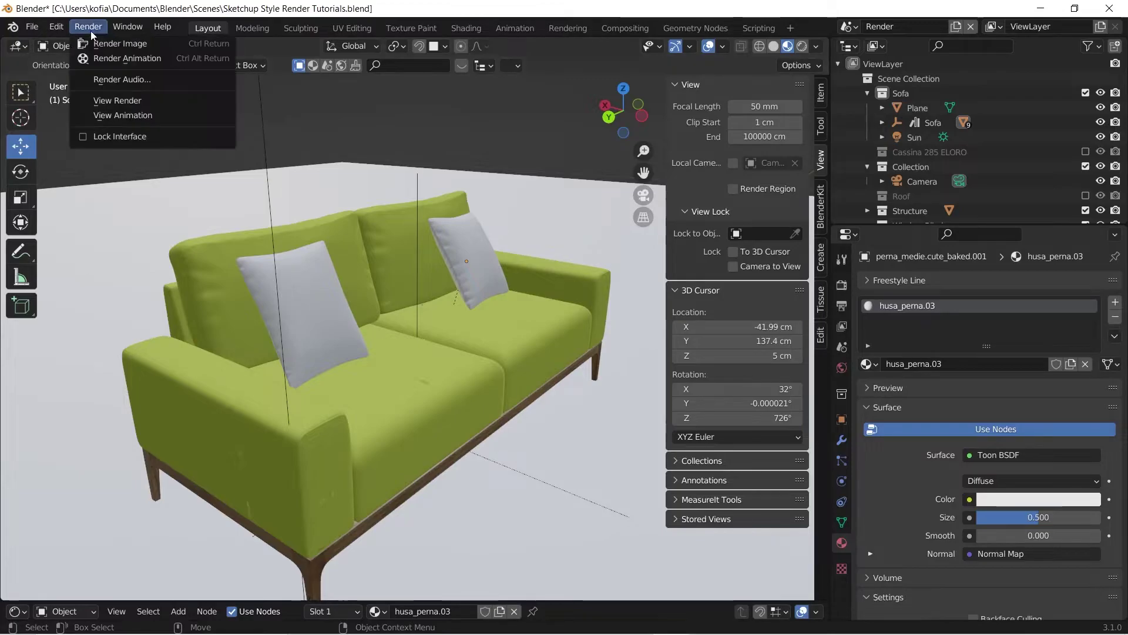
- Render a new image of the sofa into empty render Slot 2
click(117, 100)
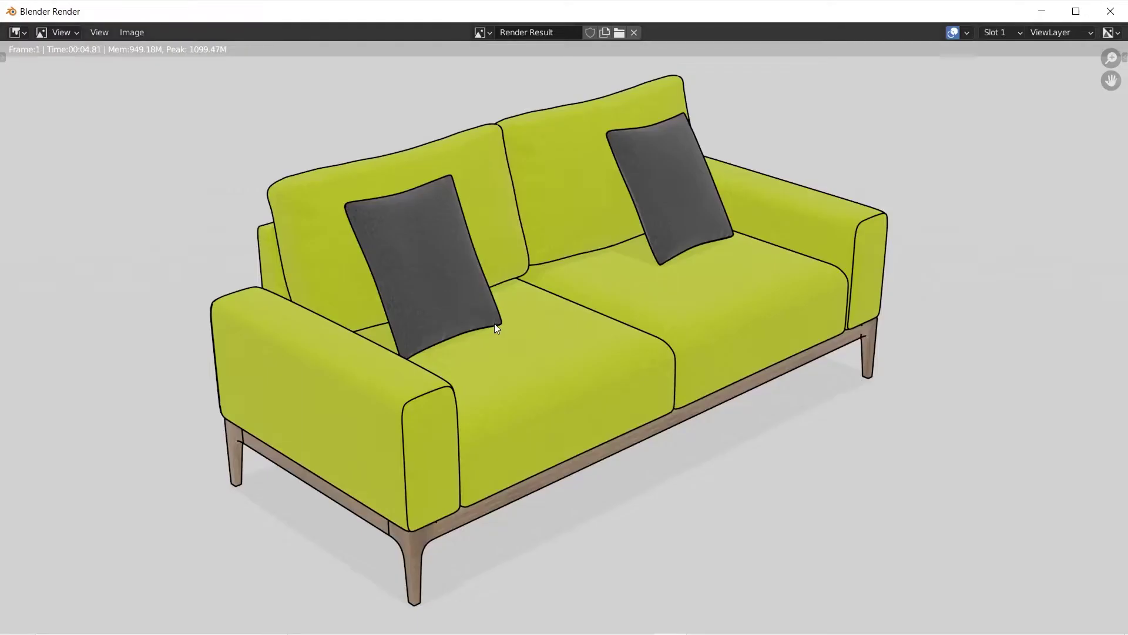
click(1002, 32)
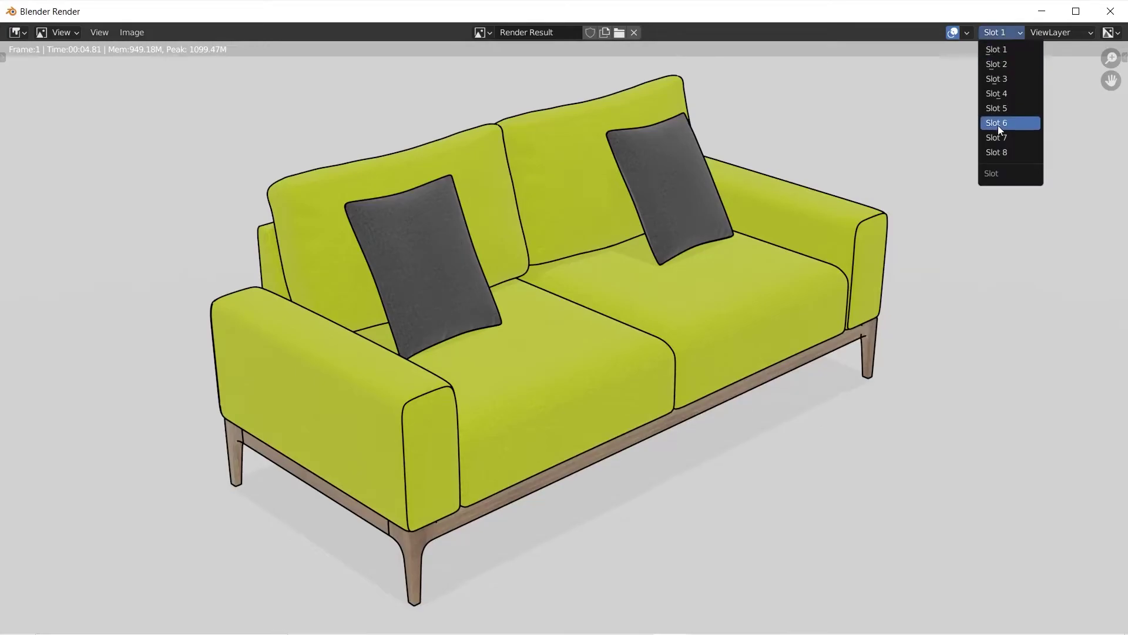
click(1003, 67)
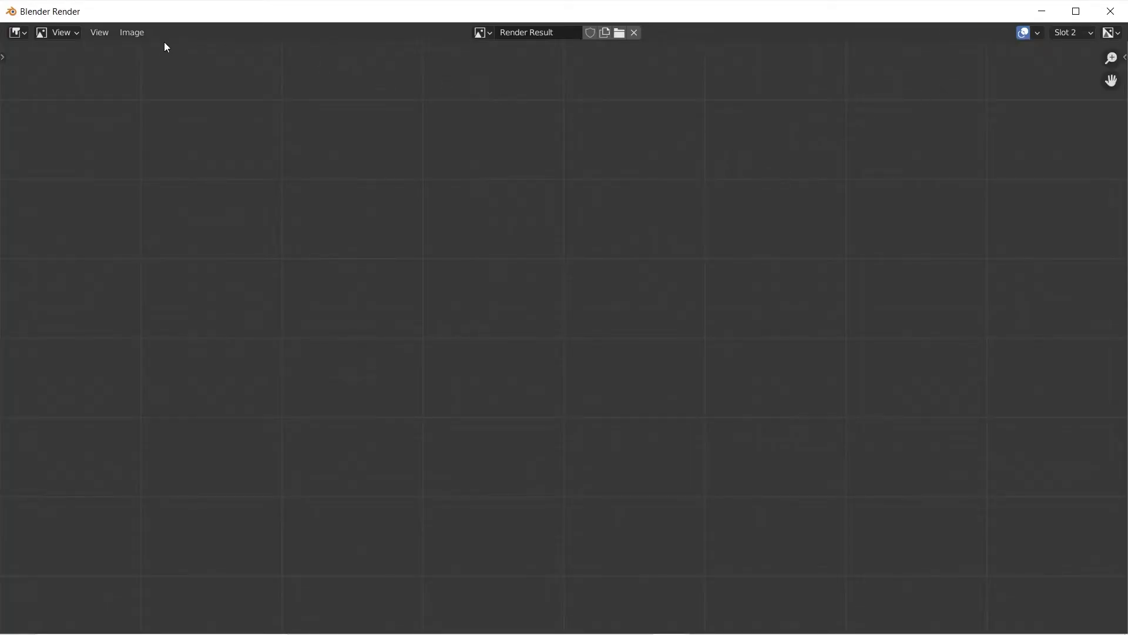
drag(954, 21, 937, 91)
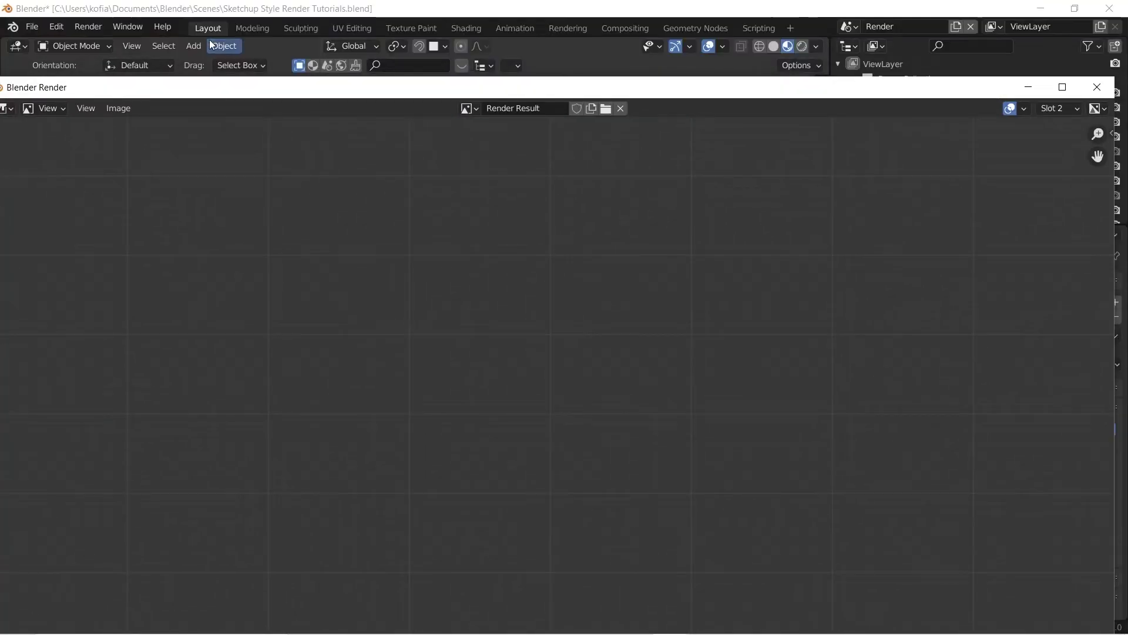
click(89, 26)
click(101, 47)
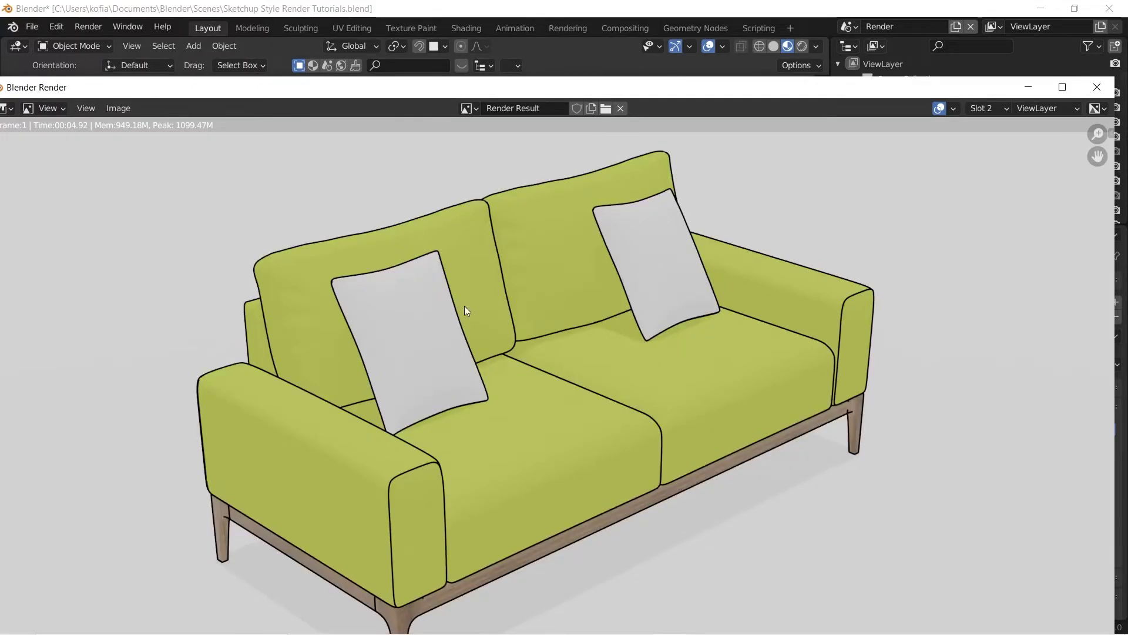
- Compare the dark-pillow render in Slot 1 with the white-pillow render in Slot 2
click(993, 108)
click(992, 125)
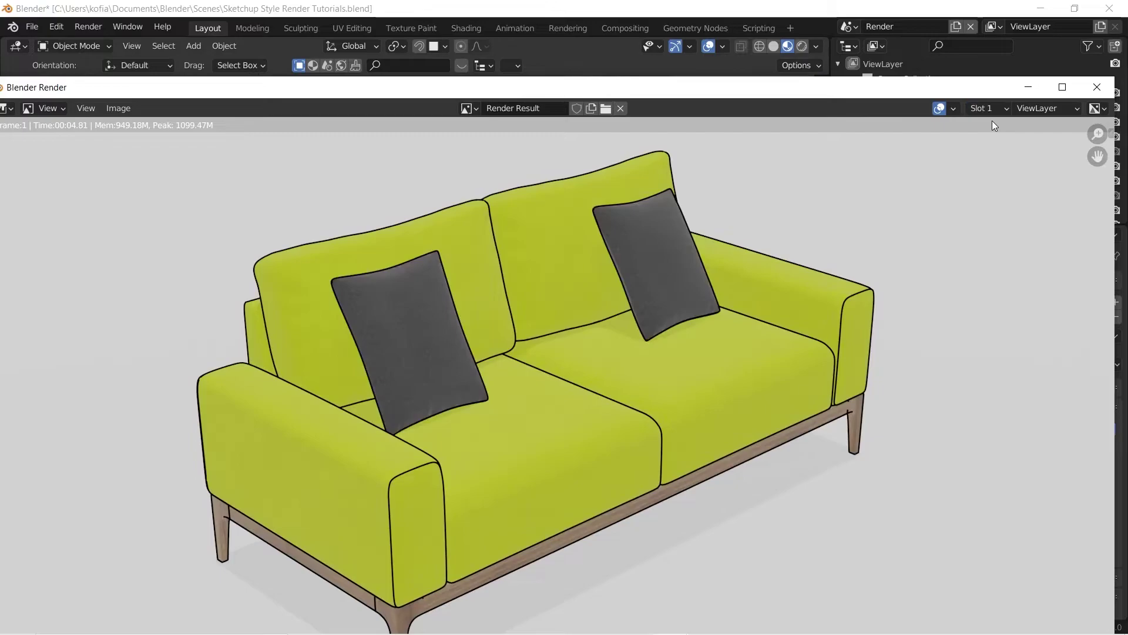
click(986, 113)
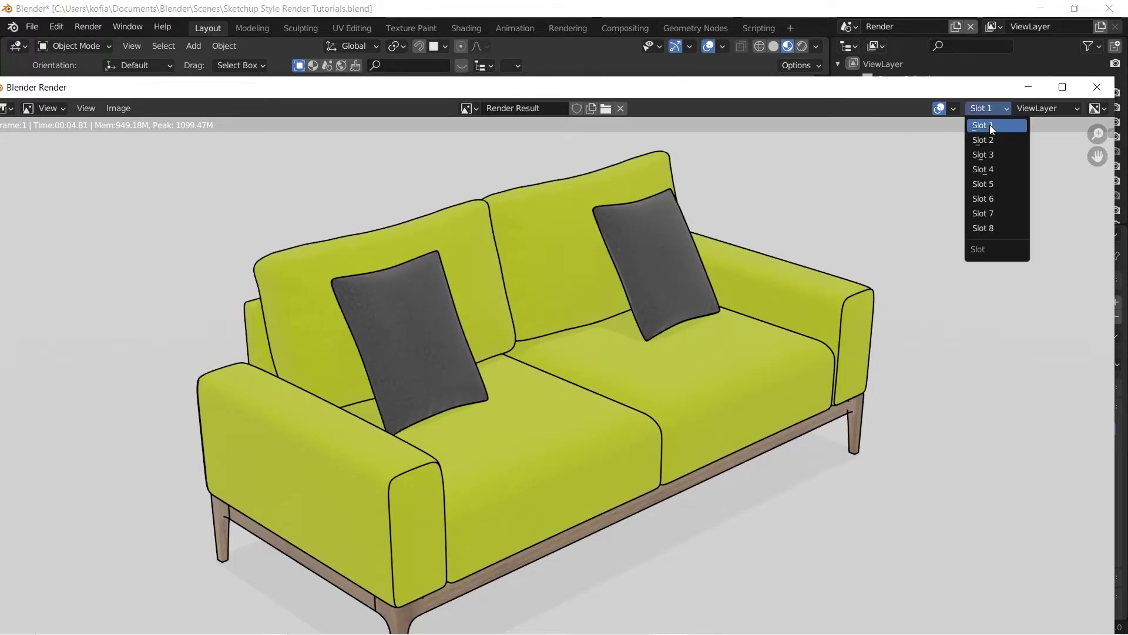
click(990, 136)
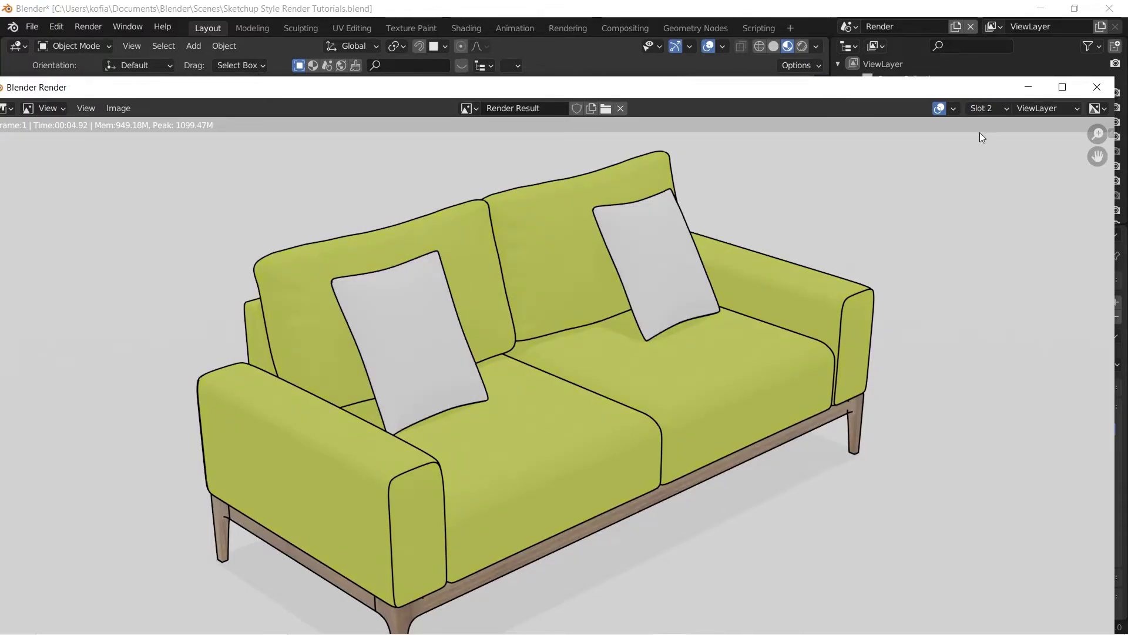
click(992, 110)
click(993, 121)
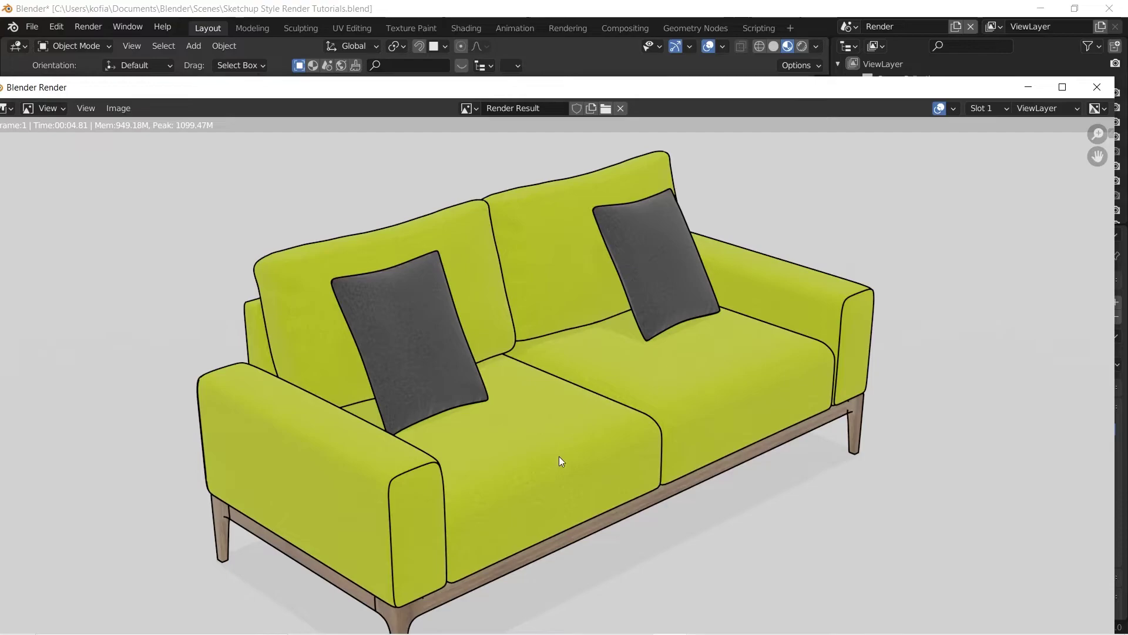
click(989, 108)
click(985, 143)
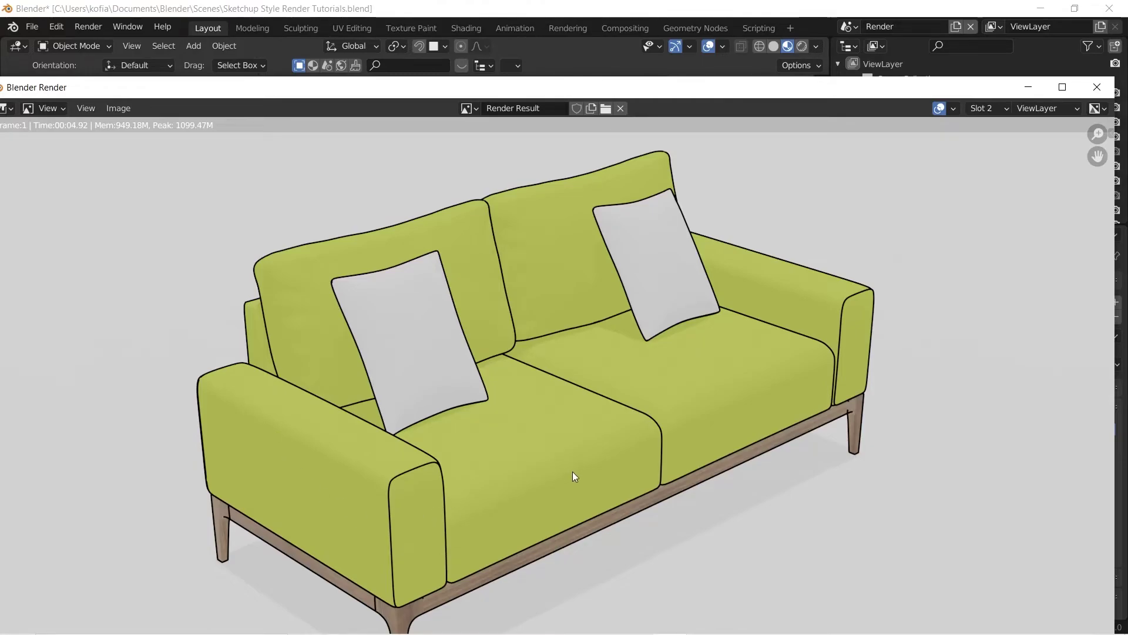
- Select the sofa's wooden base and switch its WOOD material to Toon BSDF
click(1096, 87)
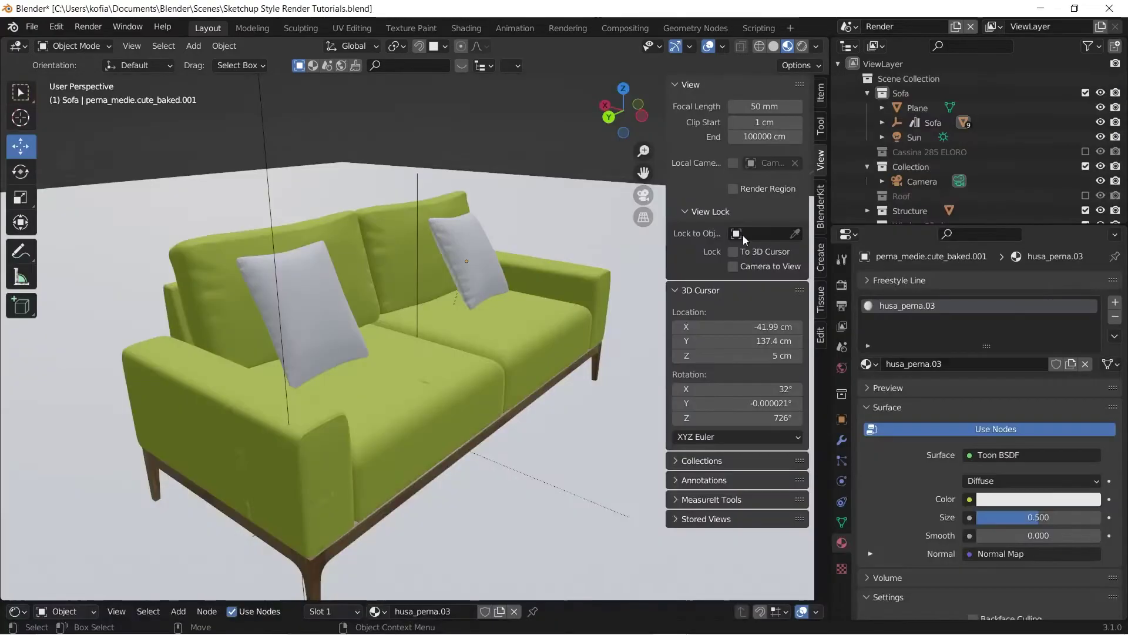
click(277, 544)
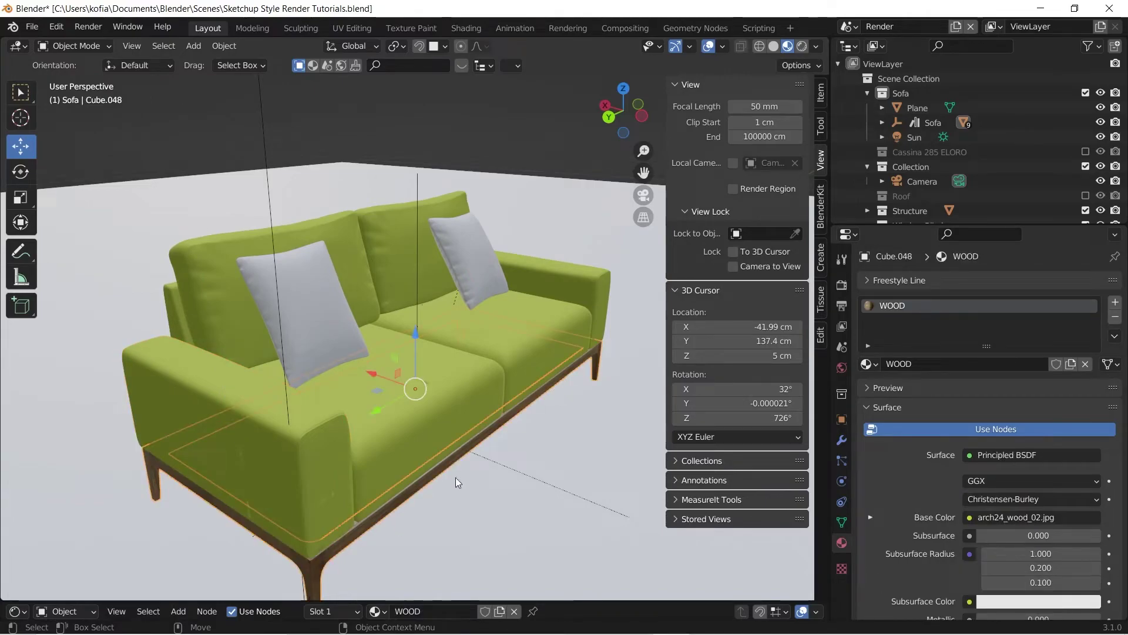
middle_drag(431, 475, 431, 406)
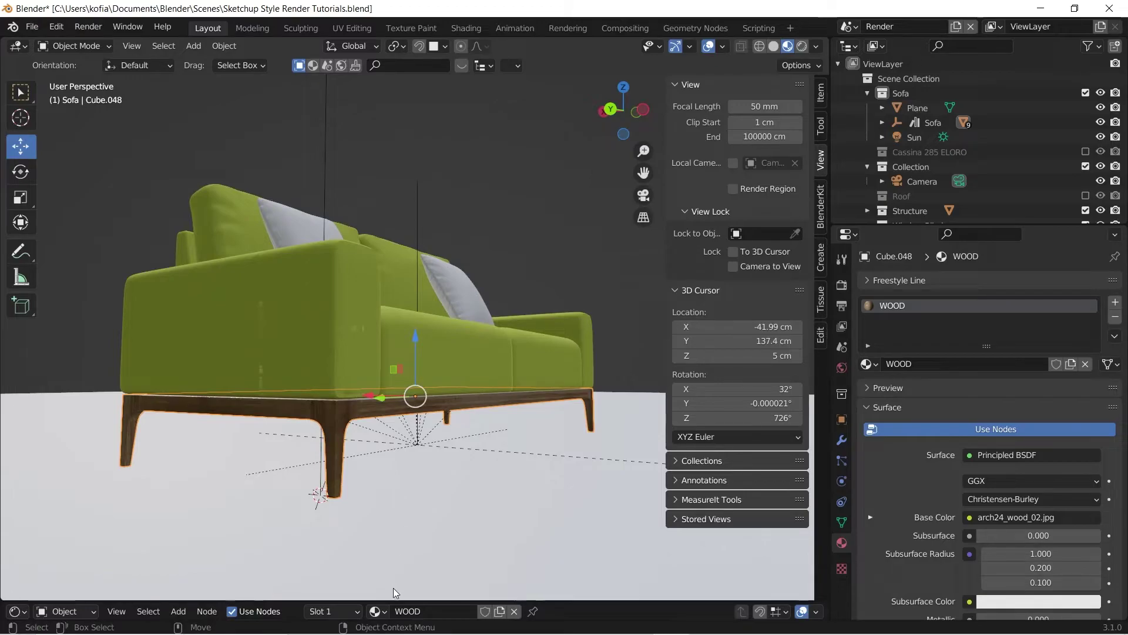
click(1028, 456)
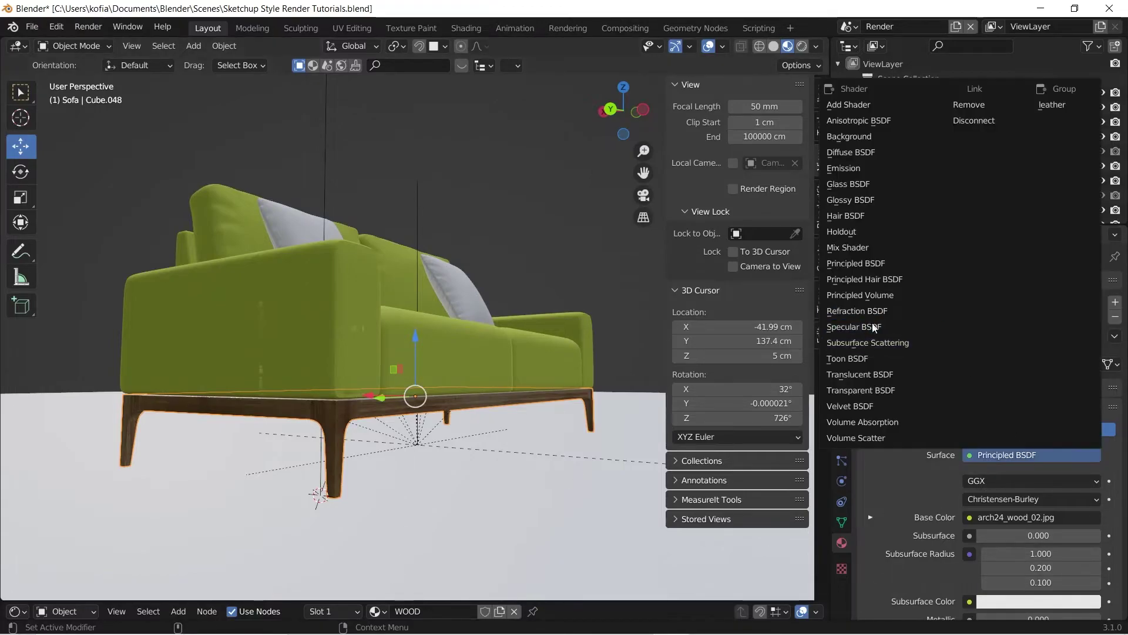
click(847, 358)
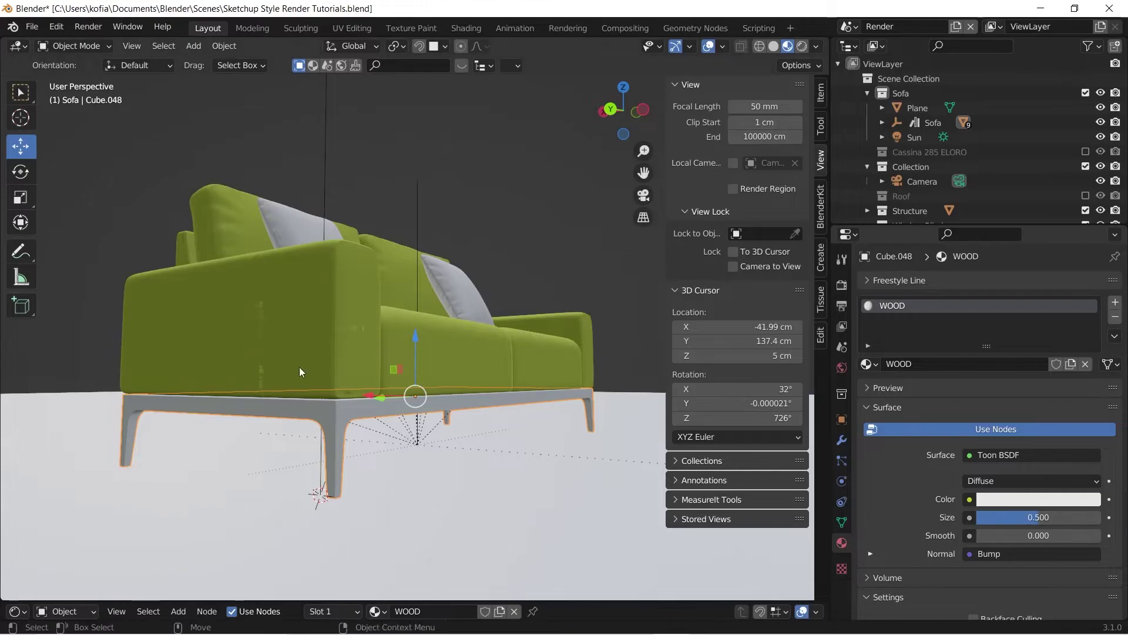
- In the Shader Editor, link the arch24_wood_02.jpg.002 Image Texture Color into the Toon BSDF Color
drag(335, 600, 333, 293)
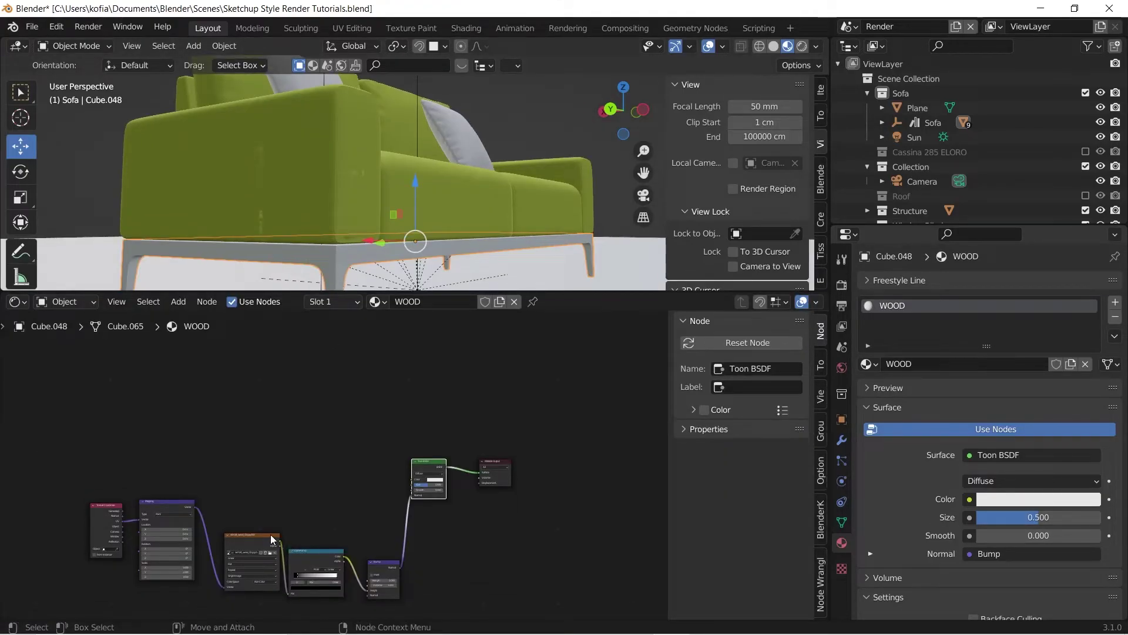
drag(271, 534, 258, 499)
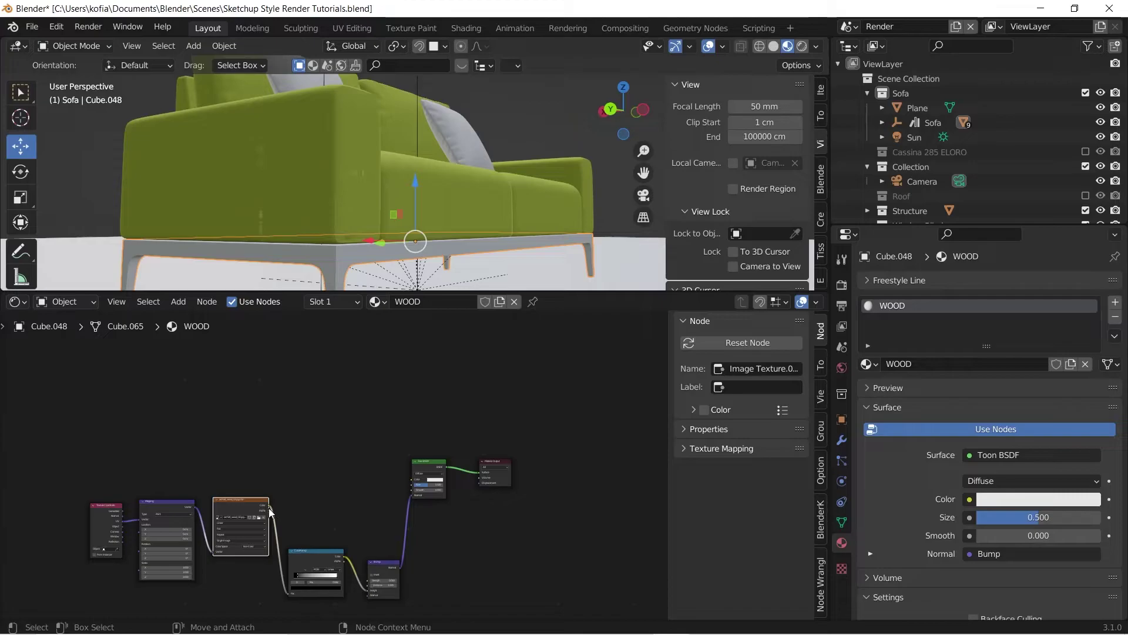
drag(369, 484, 412, 479)
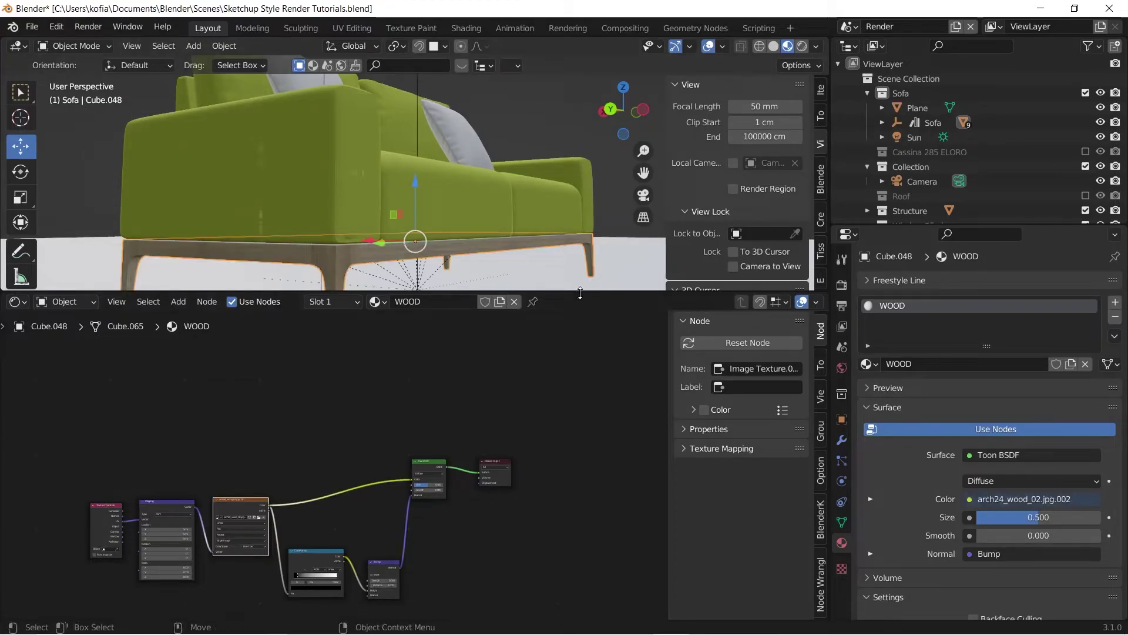
drag(579, 291, 556, 601)
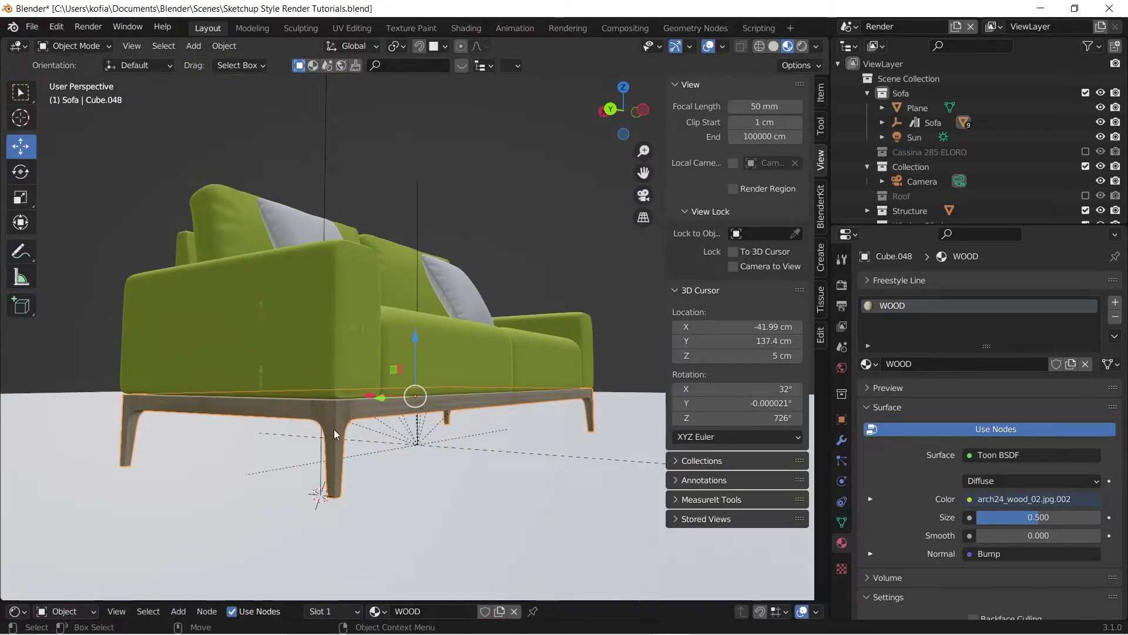
- View the last render and compare the Slot 1 and Slot 2 images
click(88, 26)
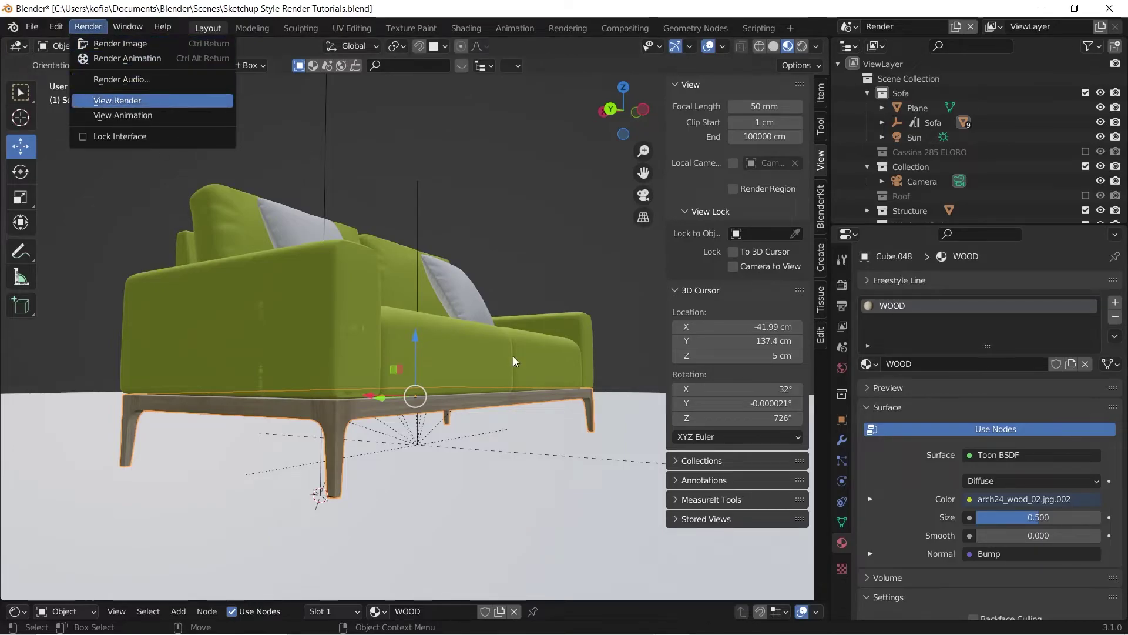
click(115, 100)
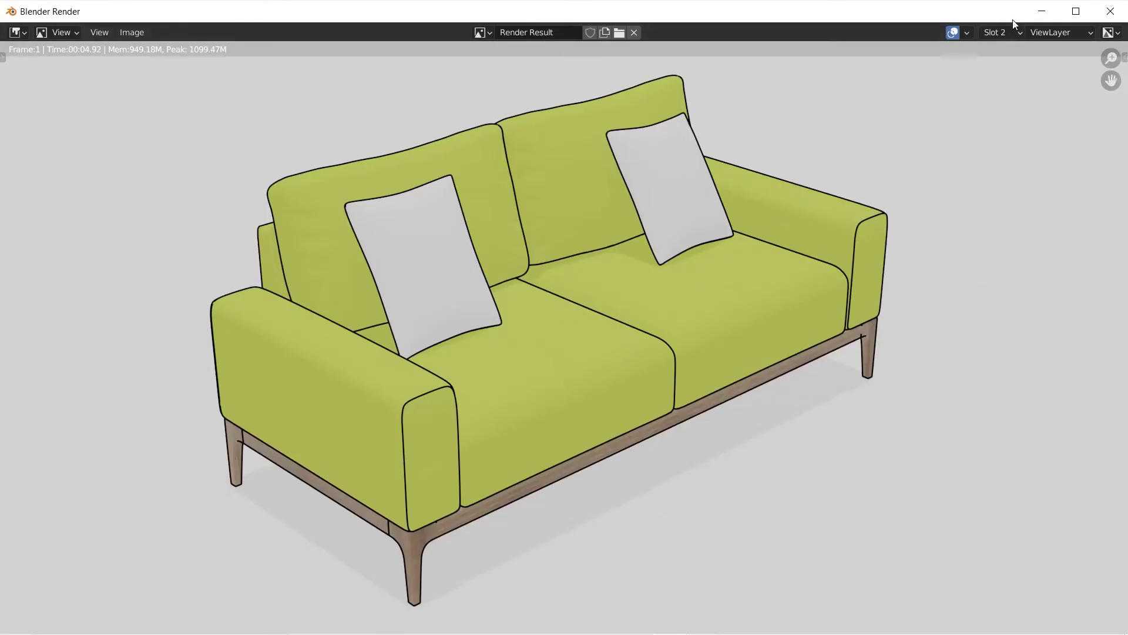
click(999, 33)
click(997, 47)
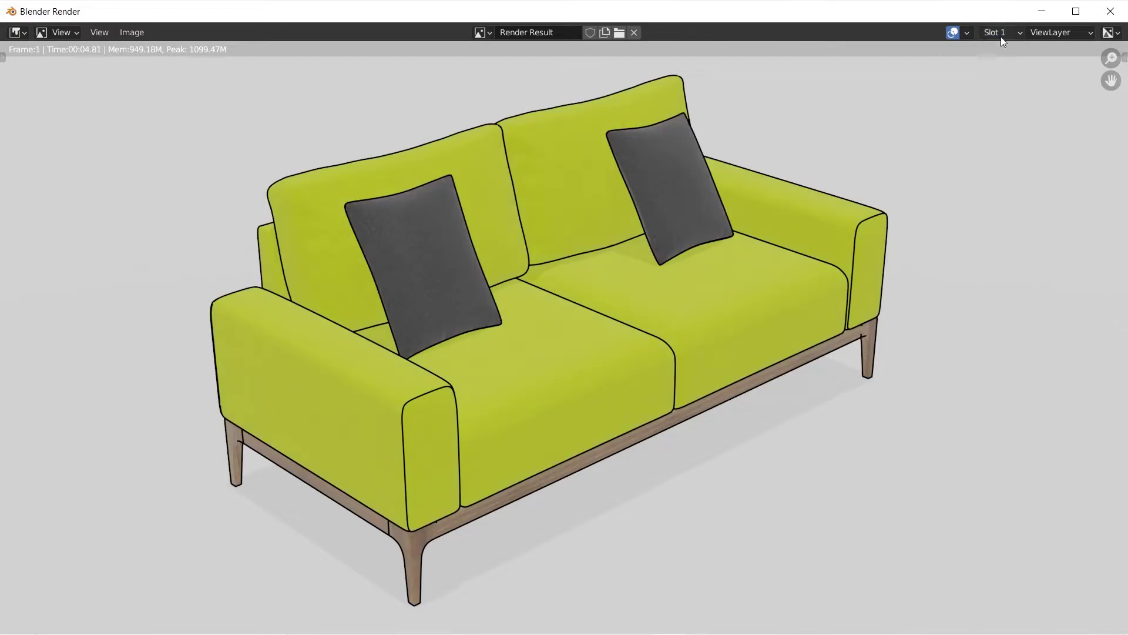
click(1000, 33)
click(998, 61)
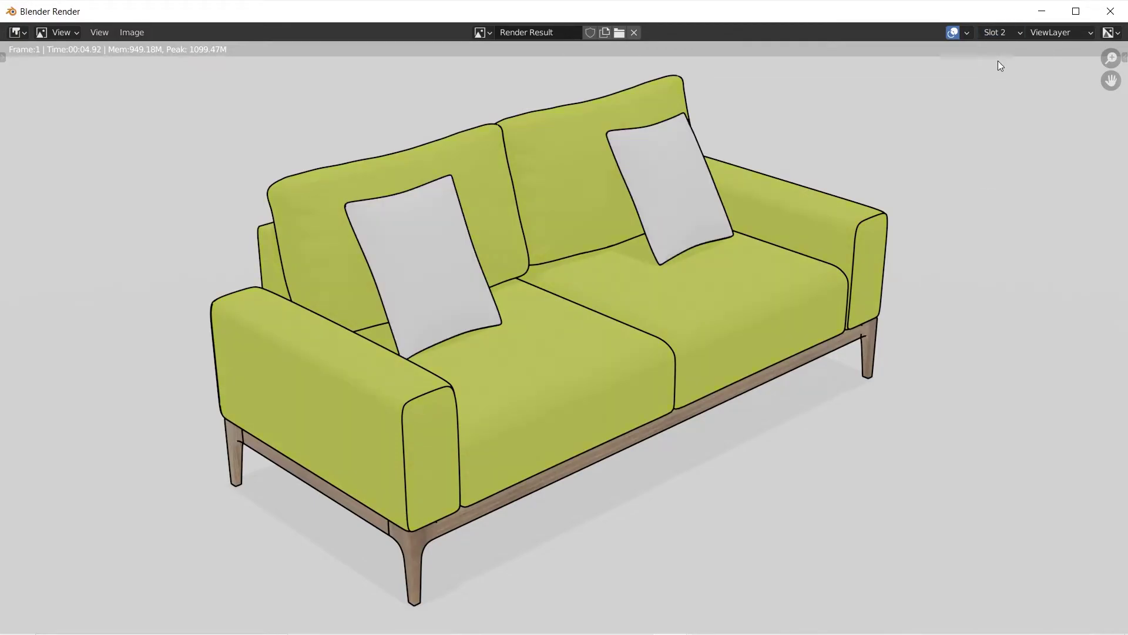
click(1013, 34)
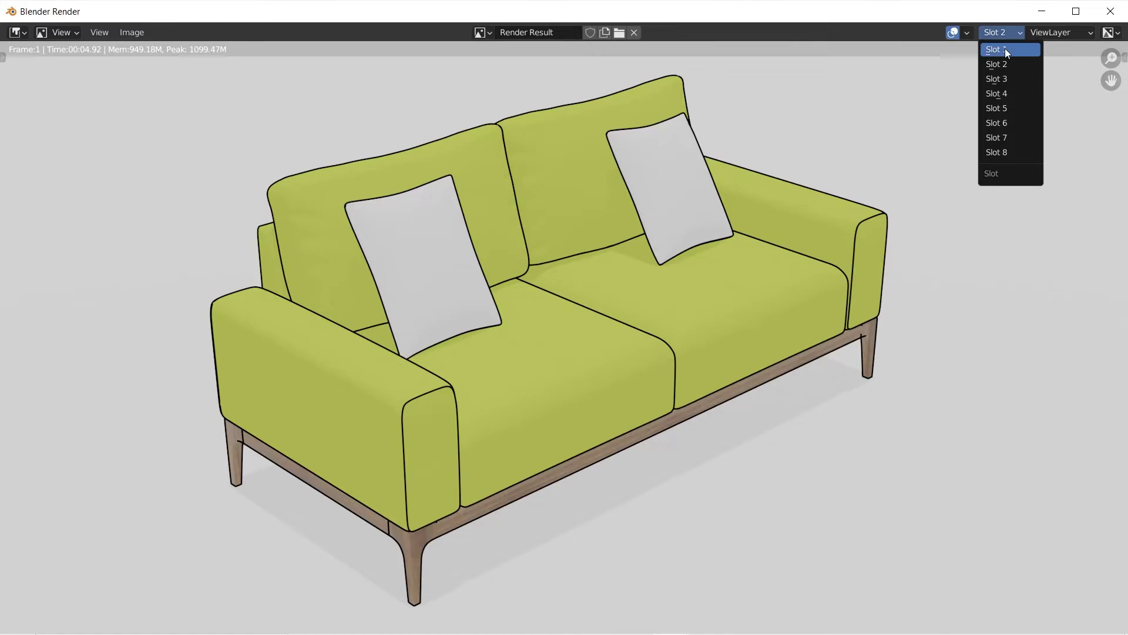
click(1005, 48)
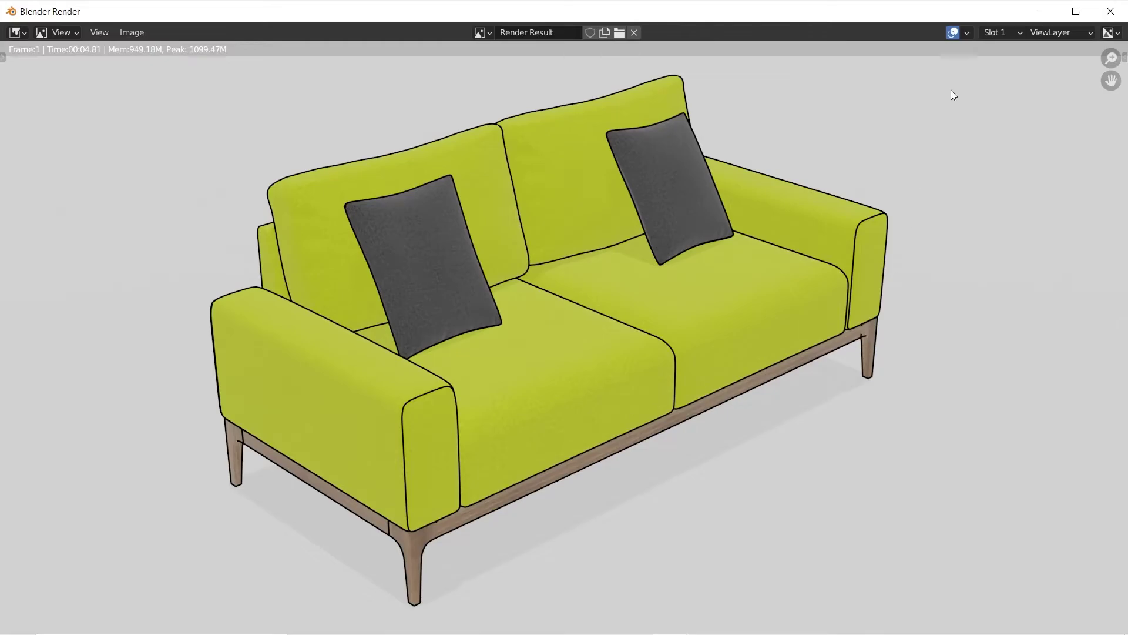
click(999, 32)
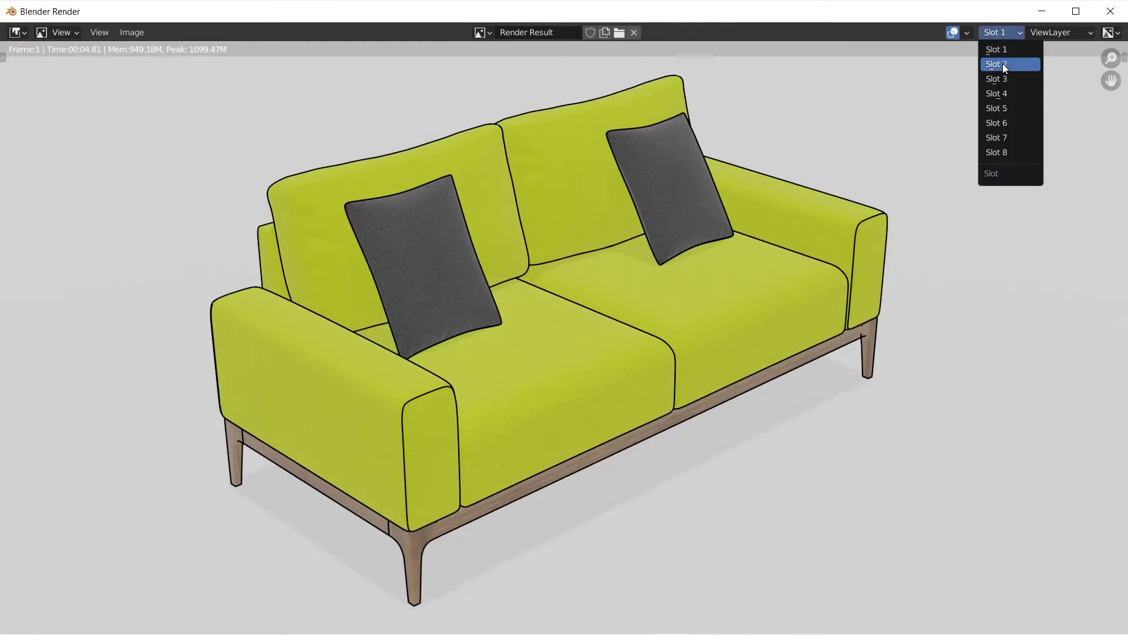
click(1003, 63)
- Choose empty render Slot 3 for the next render and return to the main window
drag(1008, 12, 988, 69)
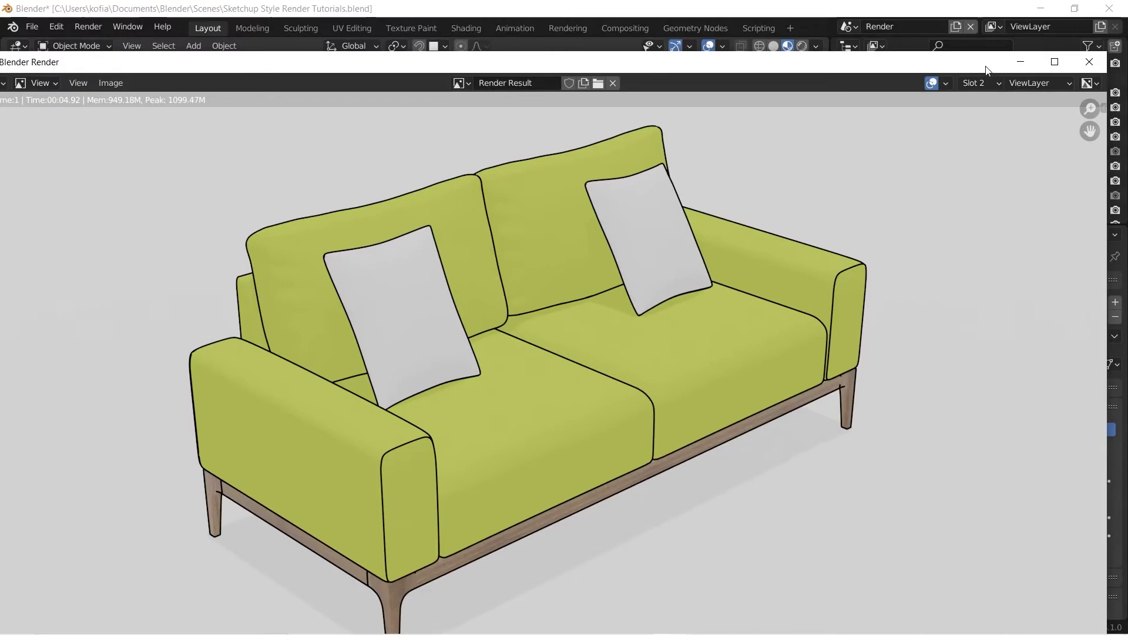
click(817, 17)
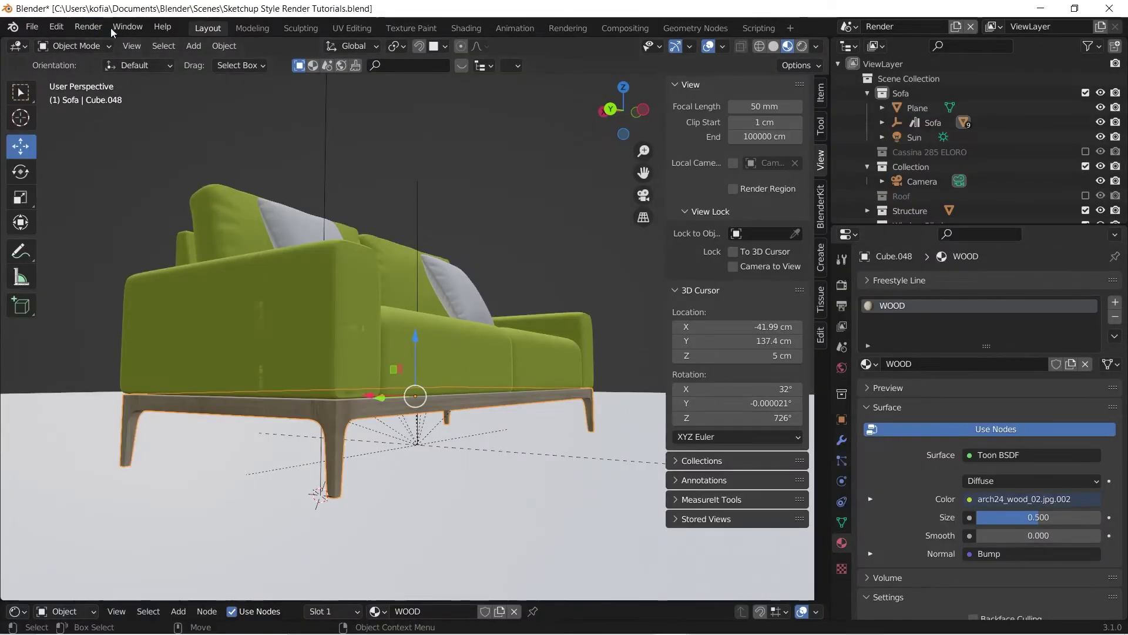
click(88, 27)
click(97, 101)
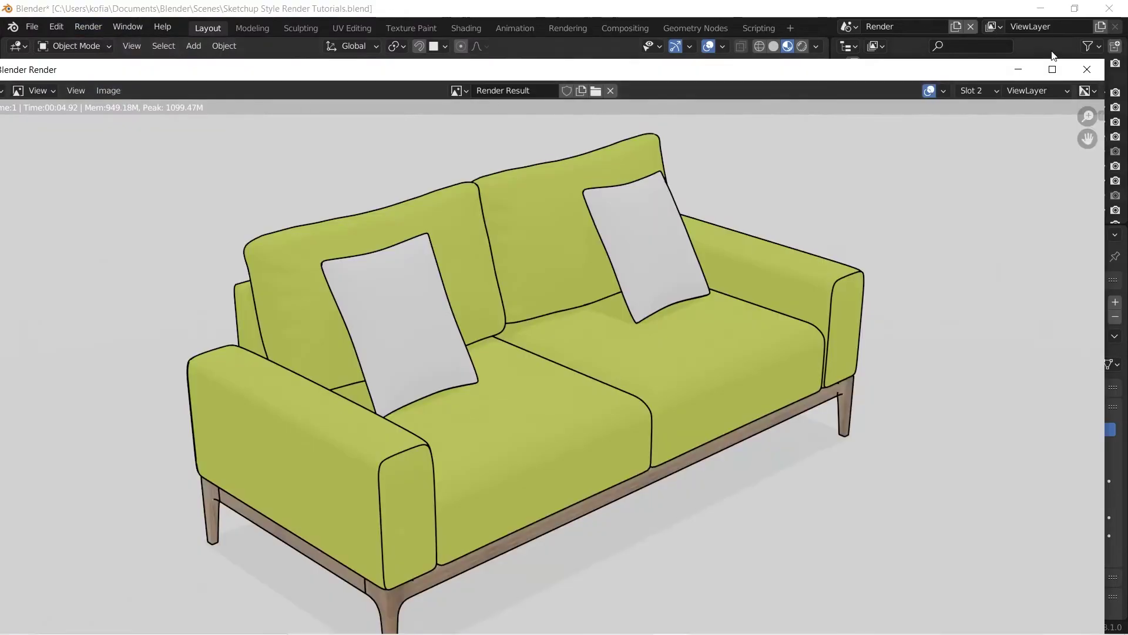
click(988, 92)
click(964, 133)
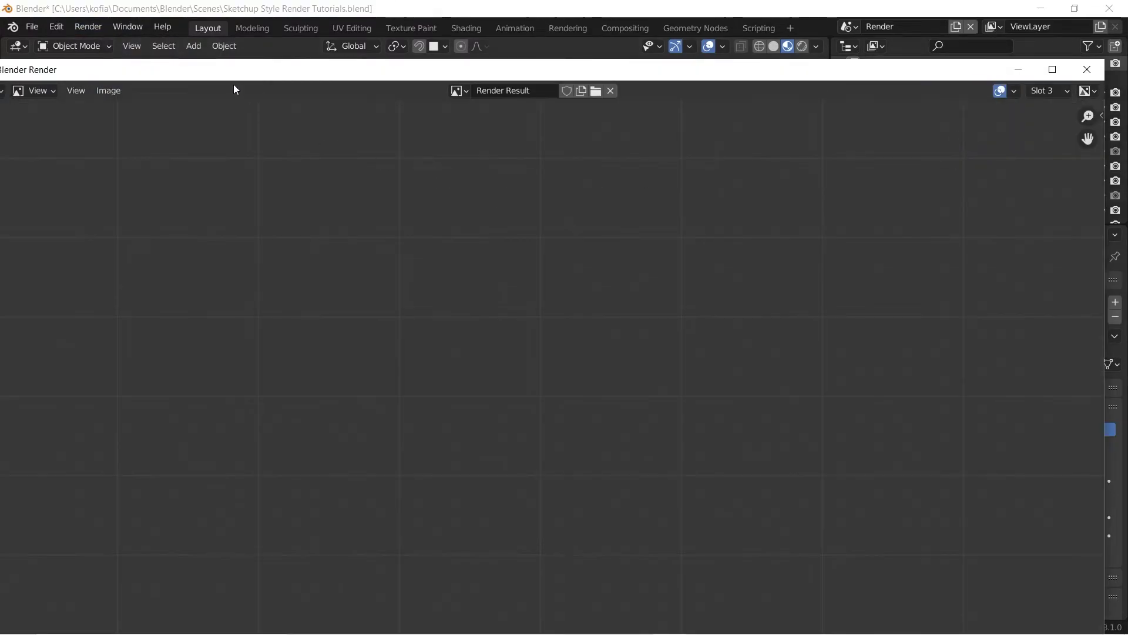
click(126, 13)
- Render the wood-legged sofa into Slot 3 and compare it with Slots 1 and 2
click(97, 27)
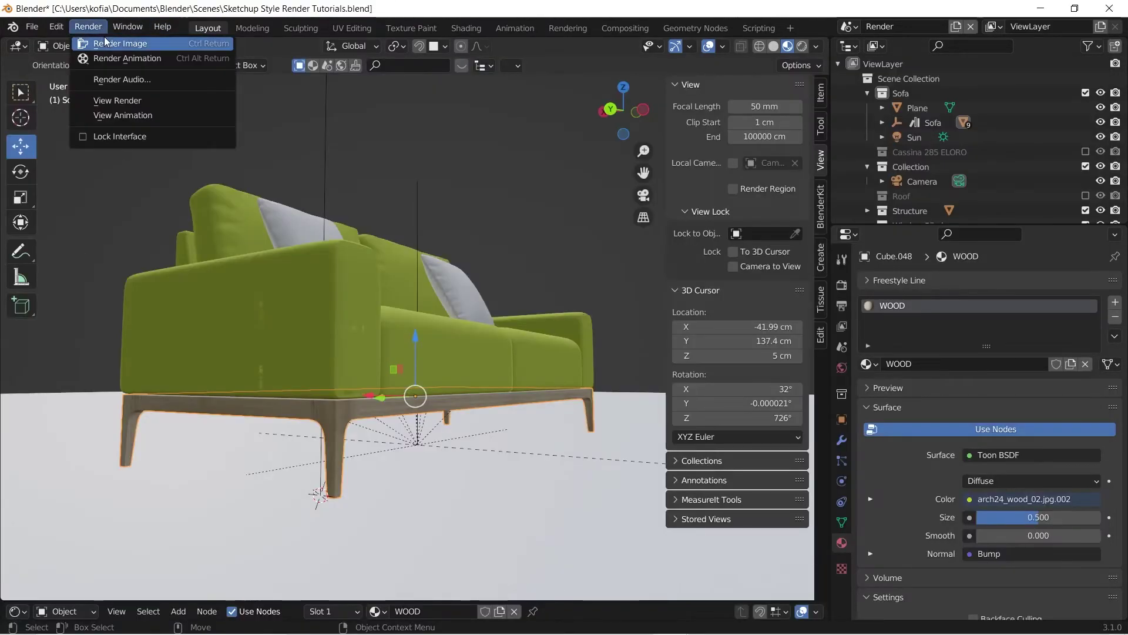
click(101, 44)
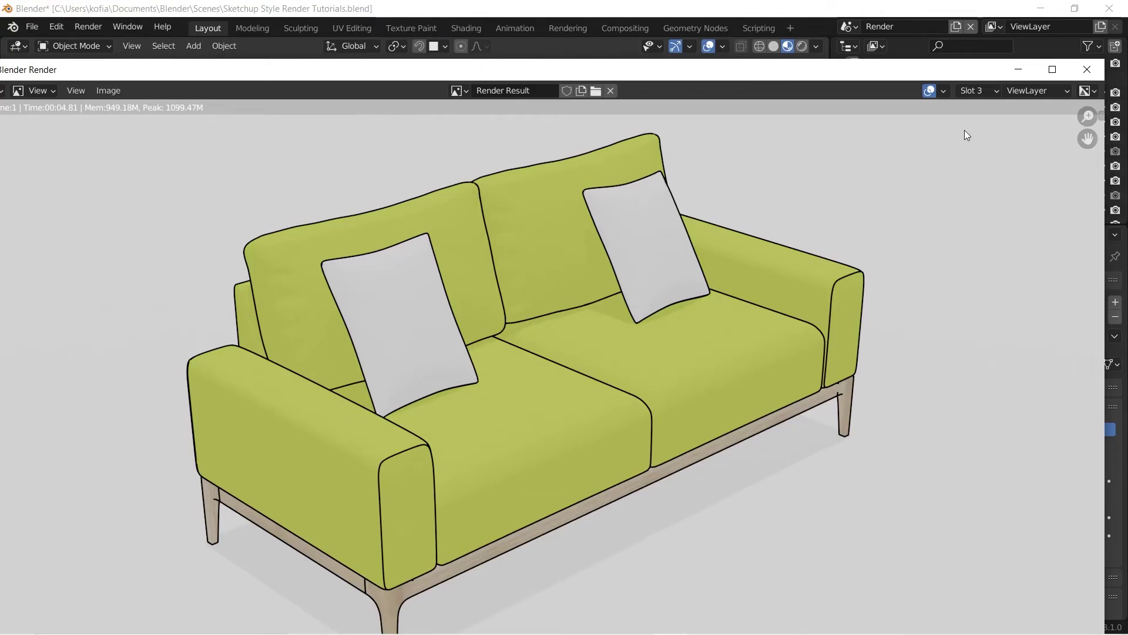
click(987, 90)
click(979, 112)
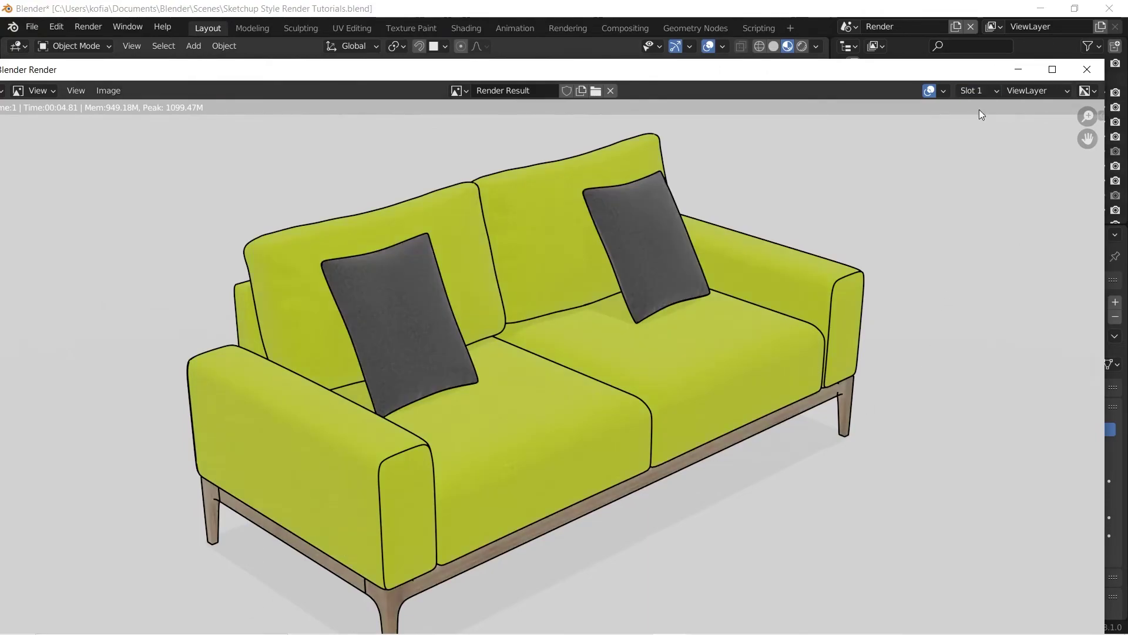
click(986, 90)
click(978, 123)
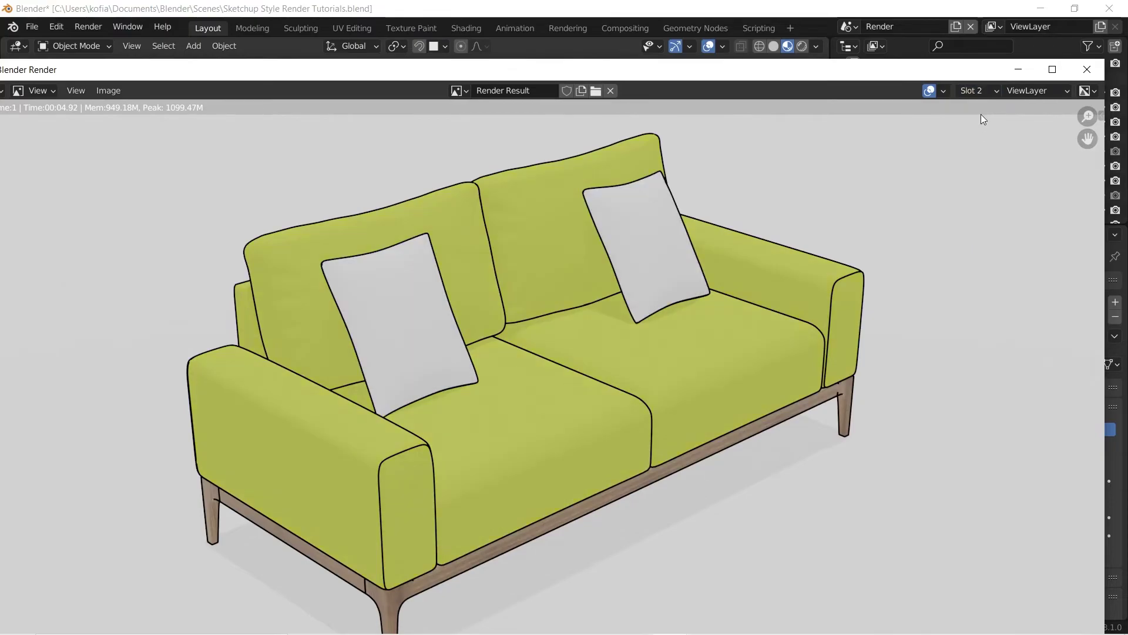
click(987, 92)
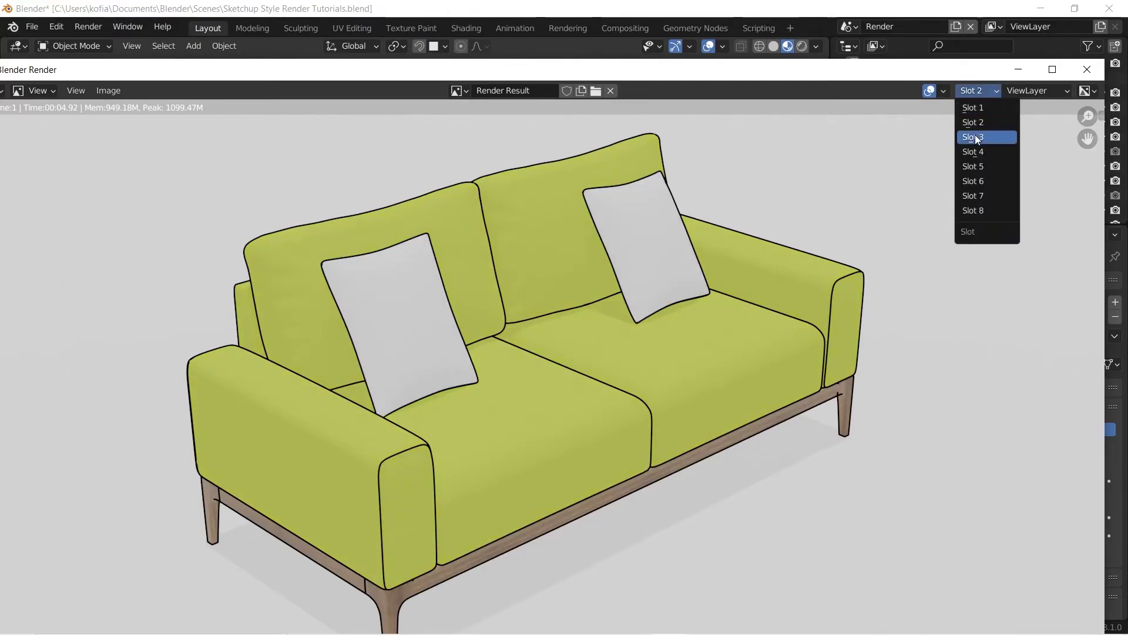
click(975, 138)
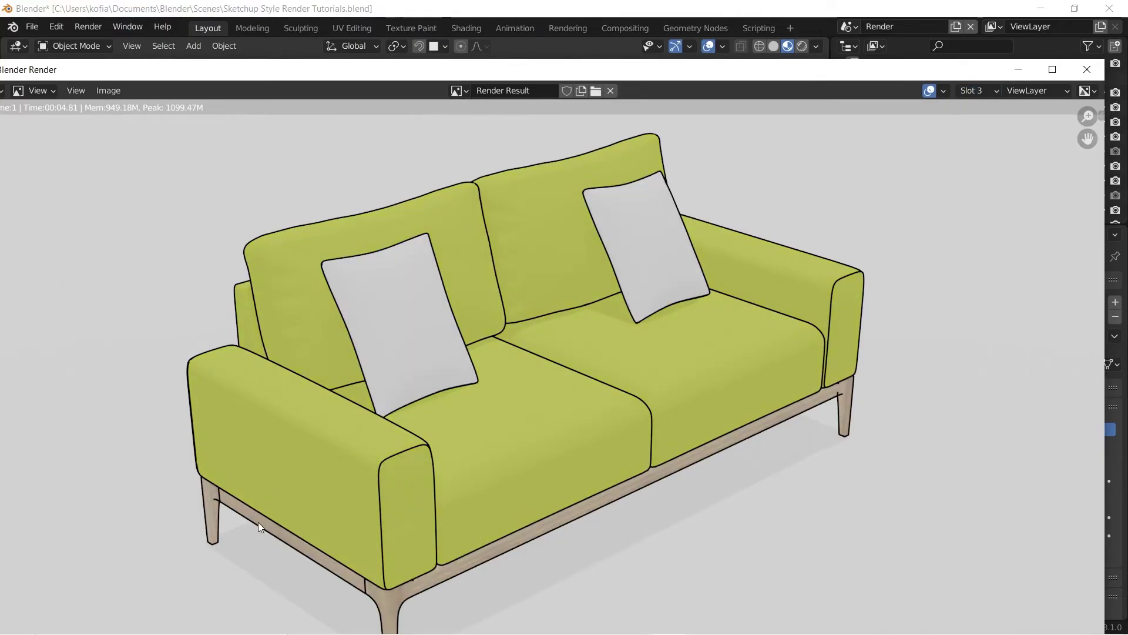
- Close the render window and orbit the viewport round to the sofa's front
click(1088, 69)
middle_drag(262, 319, 360, 328)
key(grave)
- Look through the camera, lock Camera to View, and orbit it to the sofa's back
click(266, 375)
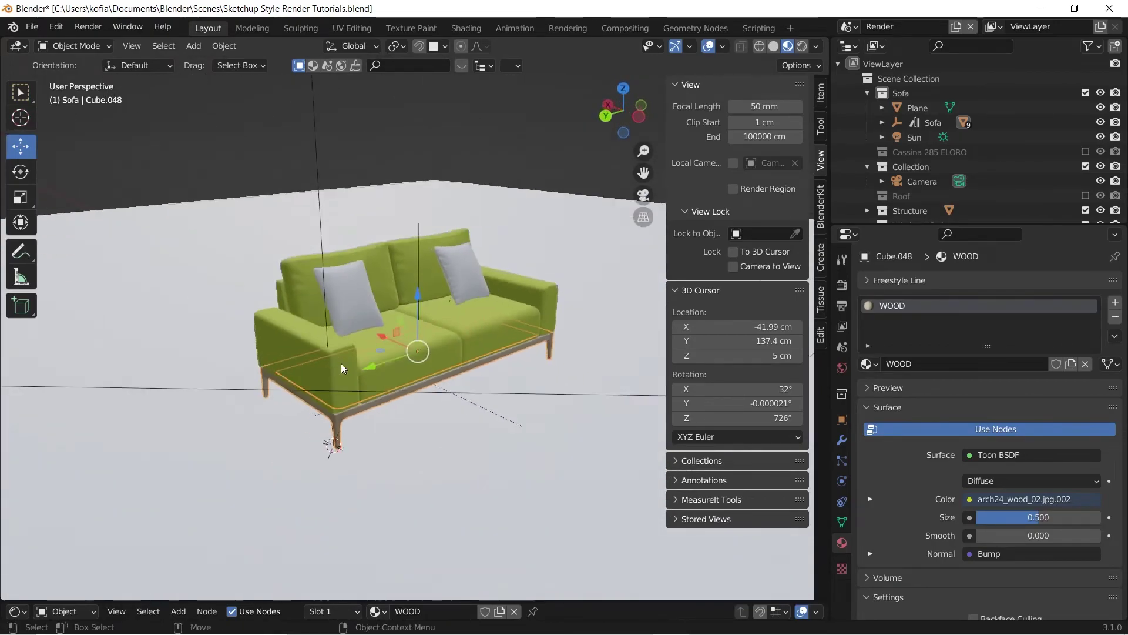
click(760, 268)
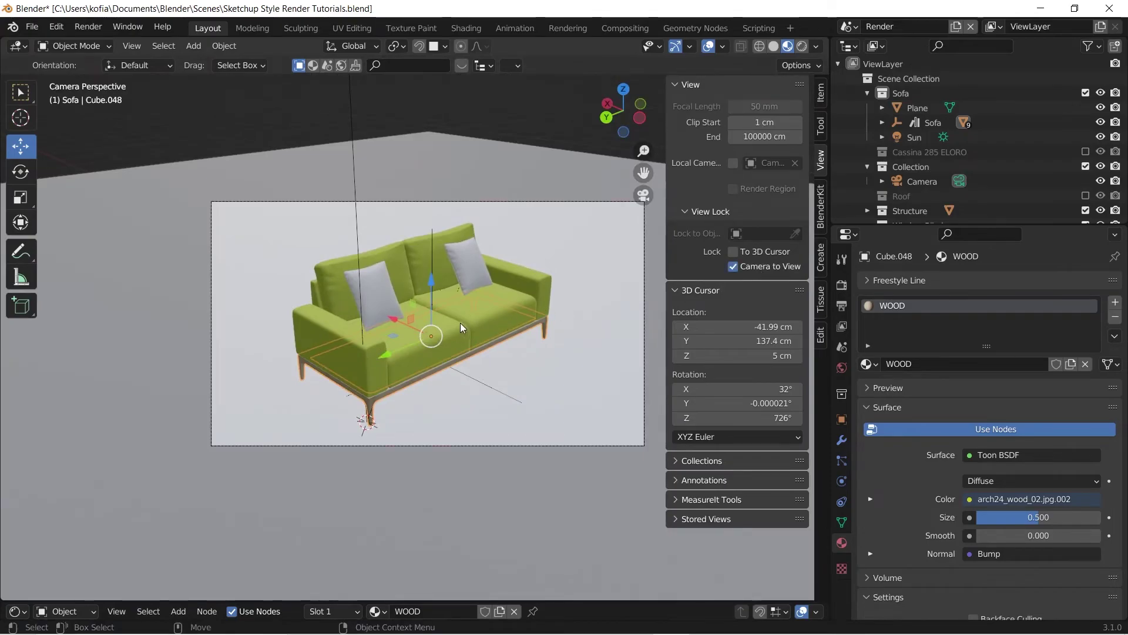
middle_drag(460, 319, 171, 324)
- Render the rear camera view into Slot 3, then orbit the camera back to the front
click(88, 27)
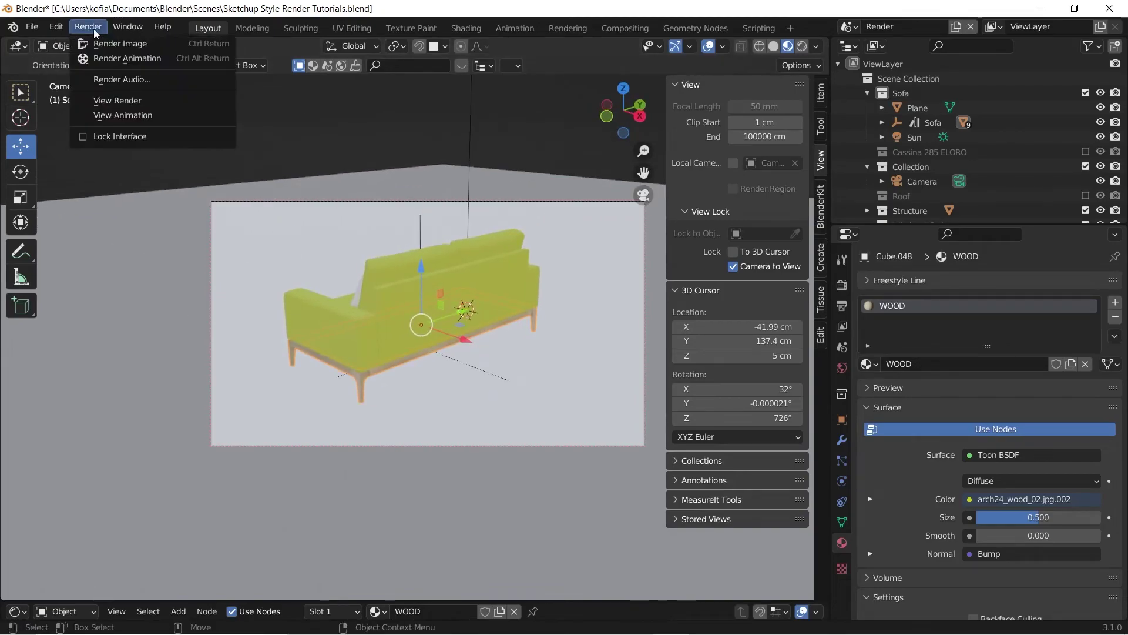
click(120, 43)
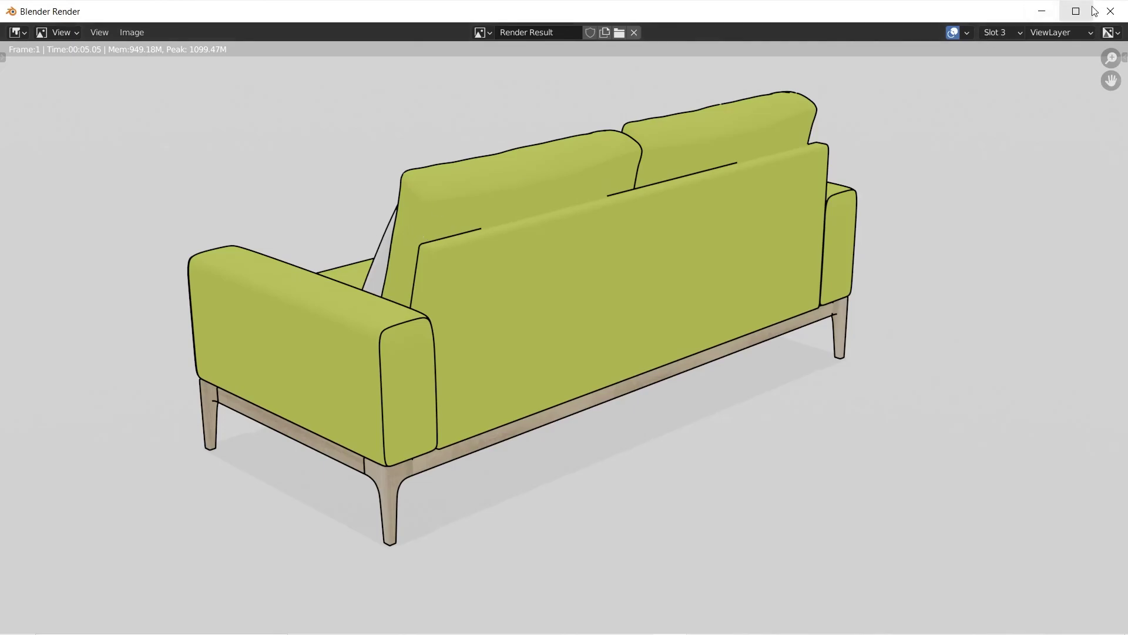
click(1110, 12)
middle_drag(255, 276, 462, 359)
click(89, 26)
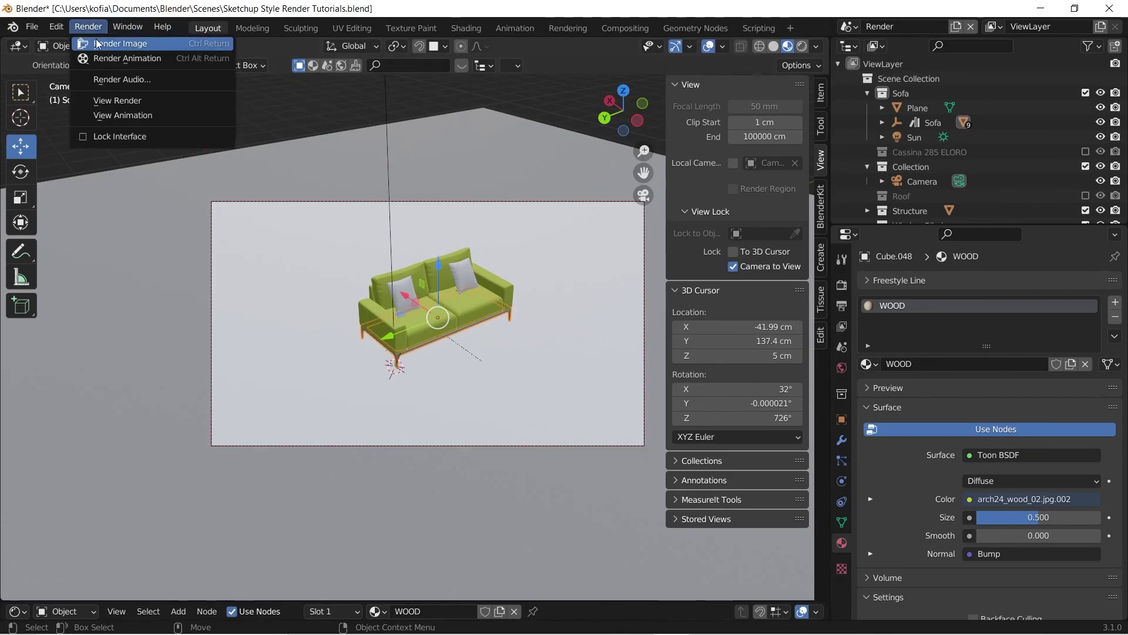
- Render the camera's front view of the whole sofa into Slot 3
click(106, 41)
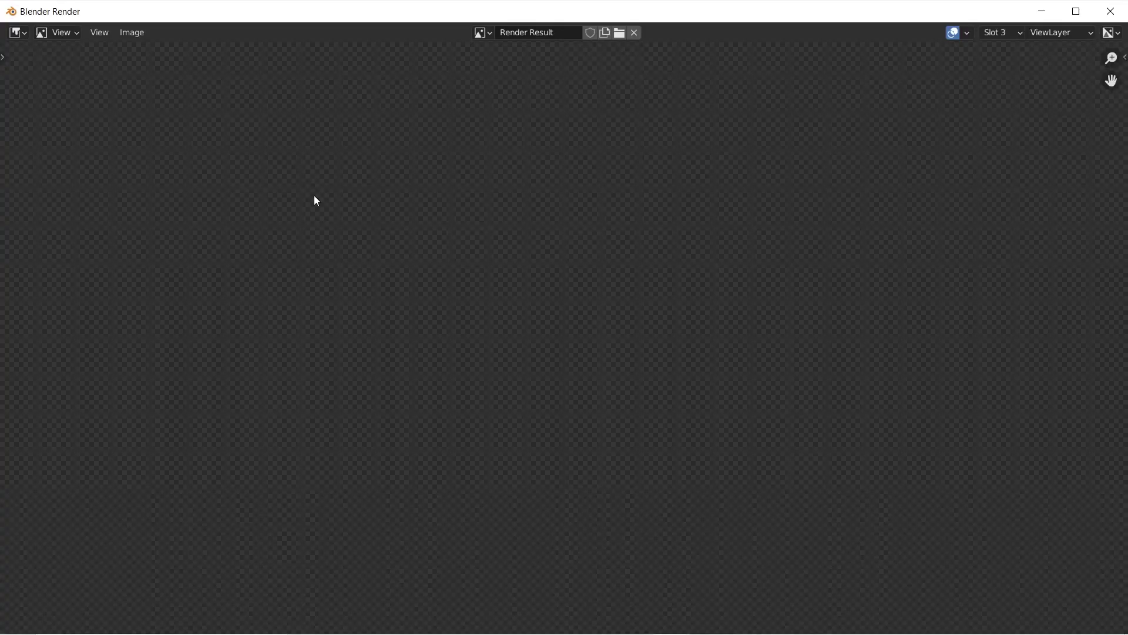